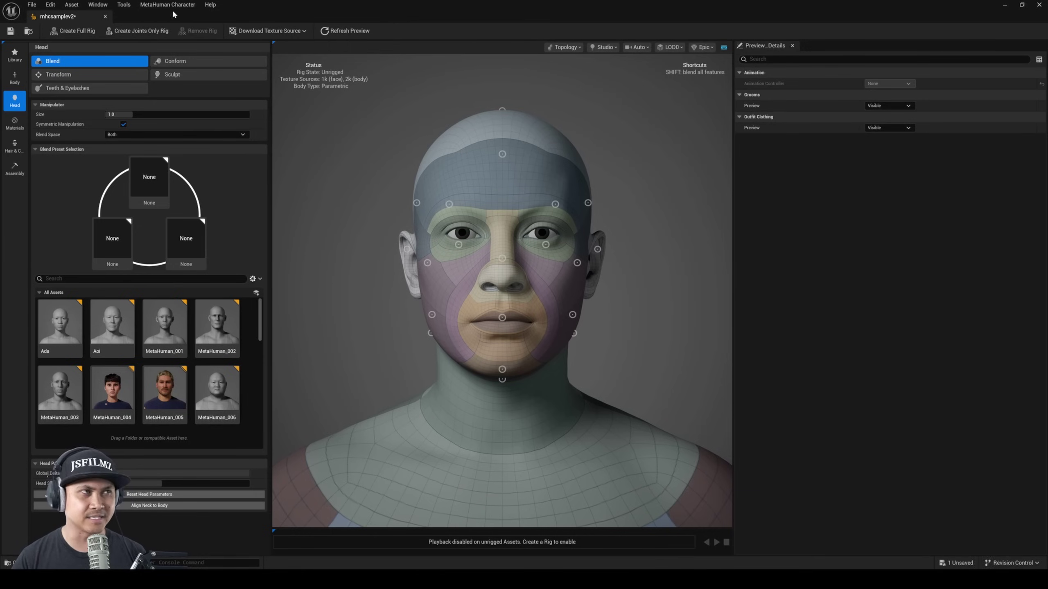
Step: Check the editor's version in the About Unreal Editor information and close it
{"action": "left_click", "coordinate": [210, 4]}
{"action": "left_click", "coordinate": [248, 163]}
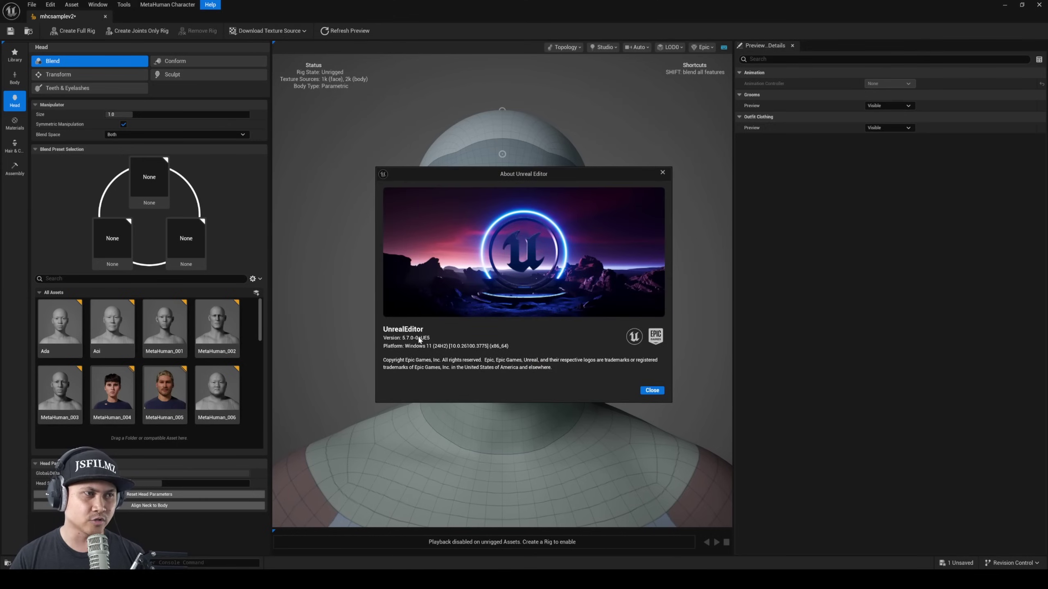
{"action": "left_click", "coordinate": [652, 391]}
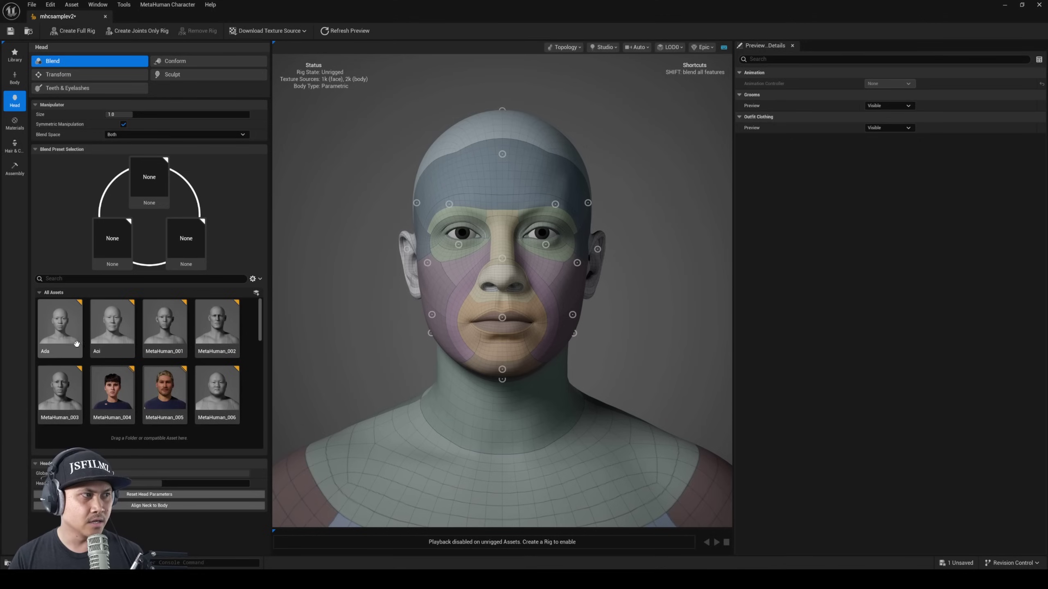
Step: Browse the head blend presets from Ada through MetaHuman_018 and return to the start of the list
{"action": "scroll", "coordinate": [173, 340], "scroll_direction": "down", "scroll_amount": 3}
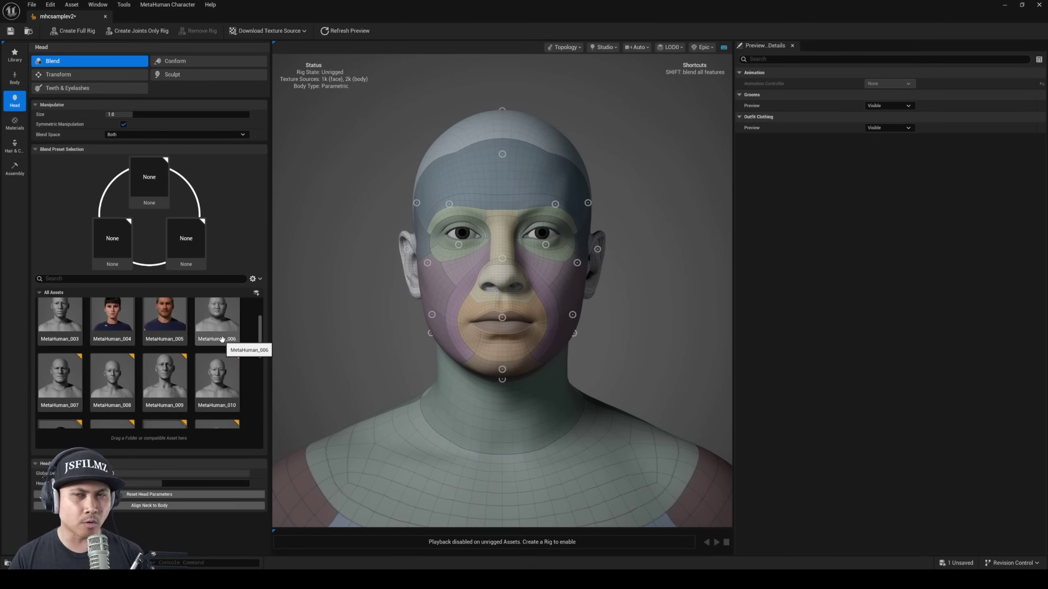
{"action": "scroll", "coordinate": [221, 339], "scroll_direction": "down", "scroll_amount": 2}
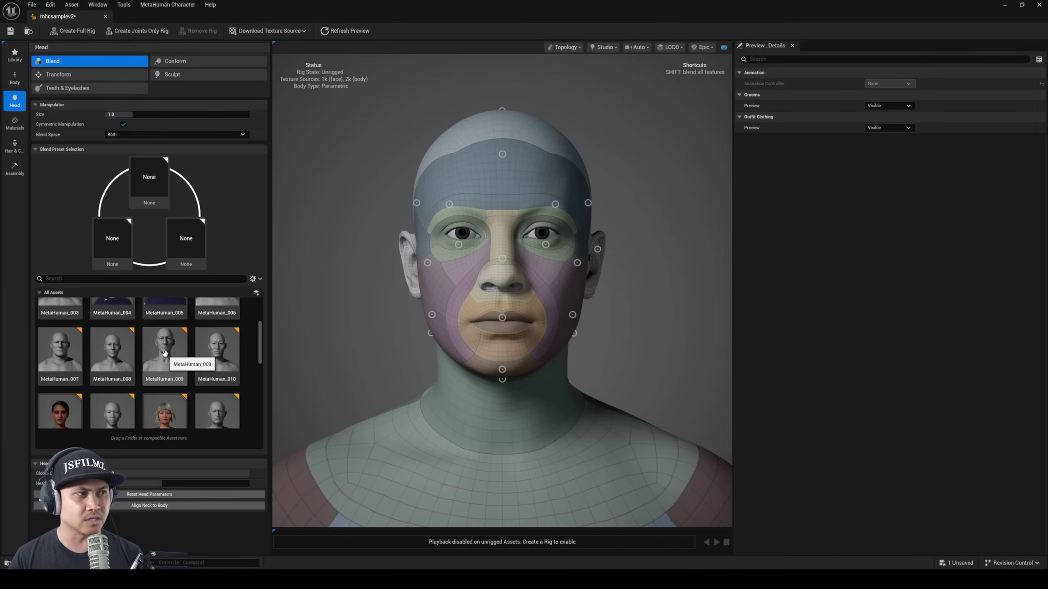
{"action": "scroll", "coordinate": [174, 359], "scroll_direction": "down", "scroll_amount": 3}
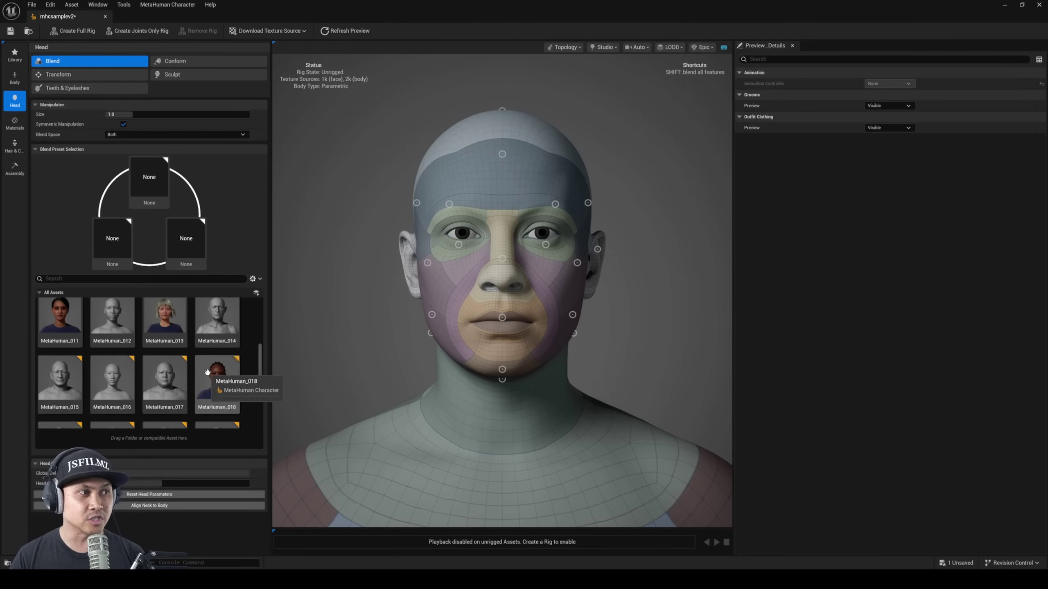
{"action": "left_click_drag", "start_coordinate": [260, 380], "coordinate": [266, 324]}
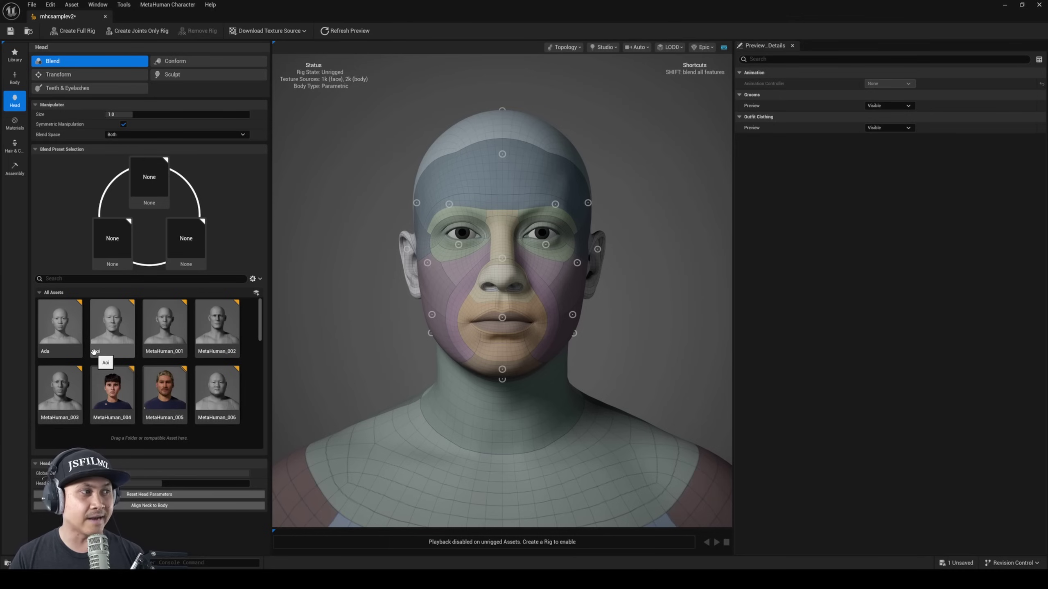
{"action": "scroll", "coordinate": [127, 357], "scroll_direction": "down", "scroll_amount": 1}
{"action": "left_click_drag", "start_coordinate": [261, 339], "coordinate": [259, 322]}
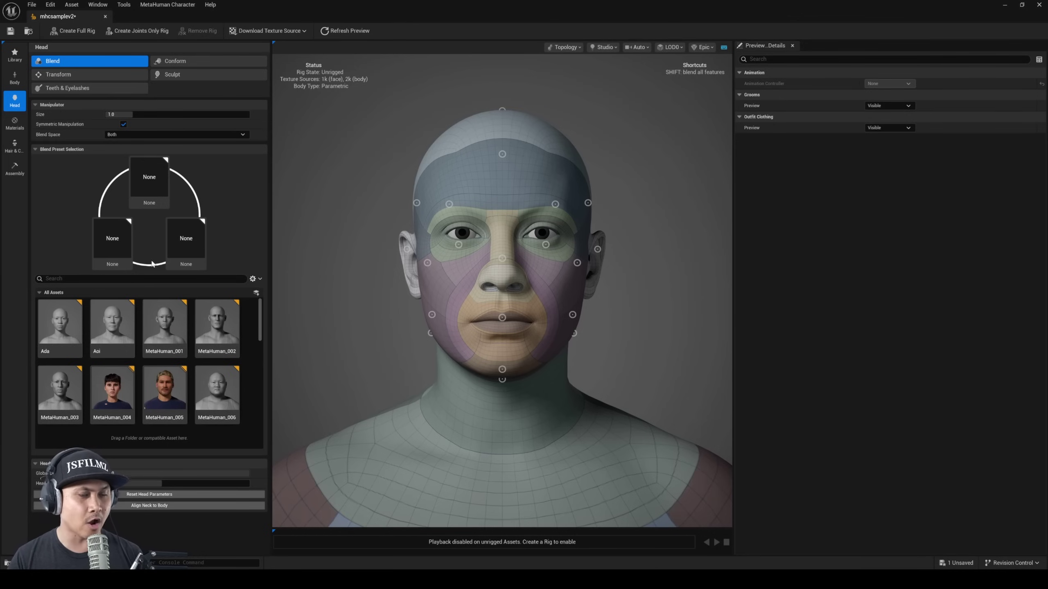
Step: Browse the preset character library and apply MetaHuman_003 to the current character
{"action": "left_click", "coordinate": [15, 55]}
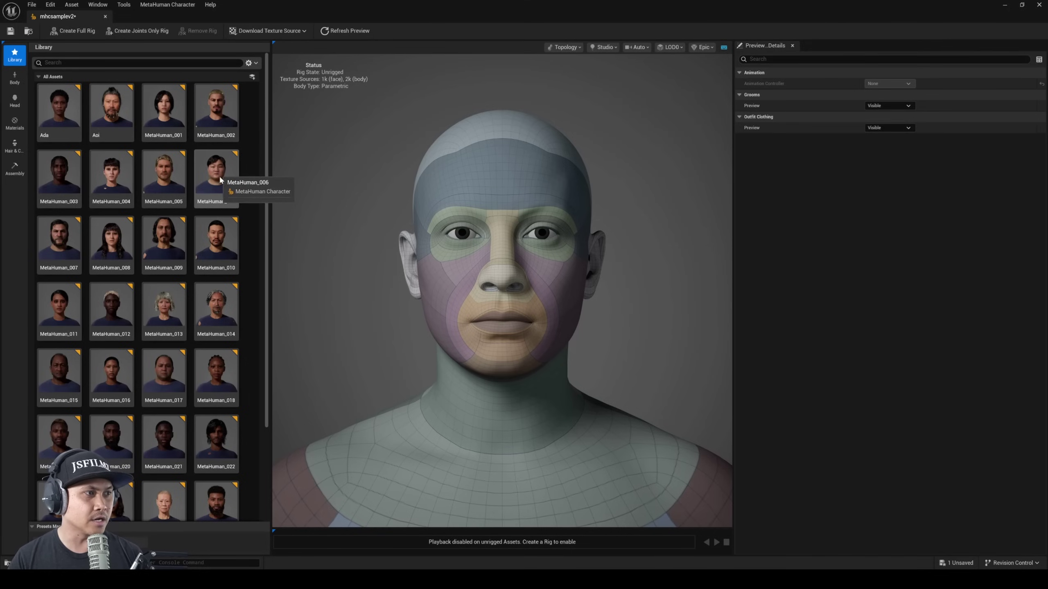
{"action": "scroll", "coordinate": [217, 432], "scroll_direction": "down", "scroll_amount": 3}
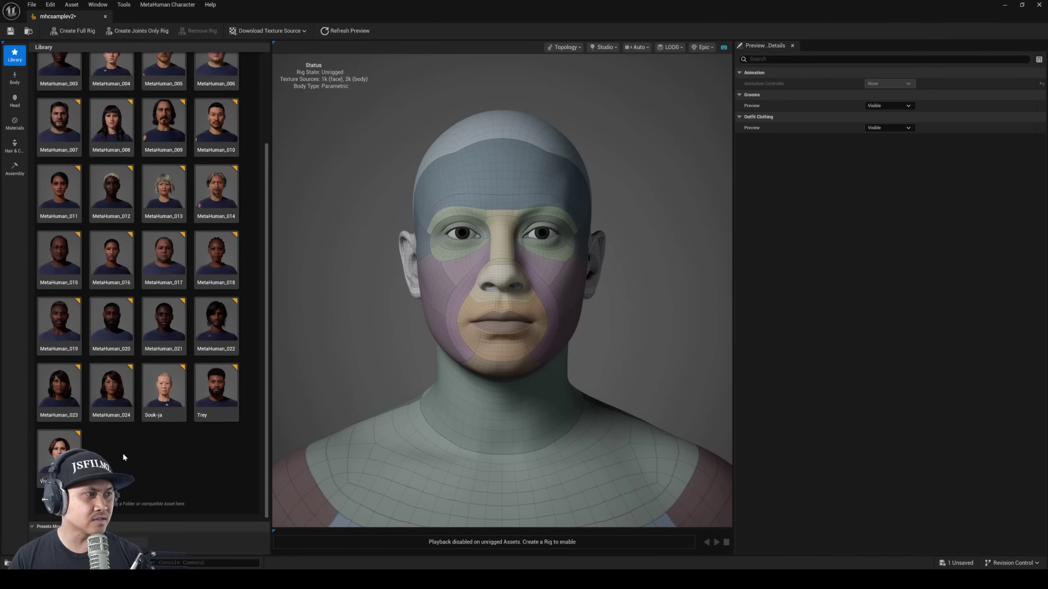
{"action": "scroll", "coordinate": [128, 448], "scroll_direction": "up", "scroll_amount": 1}
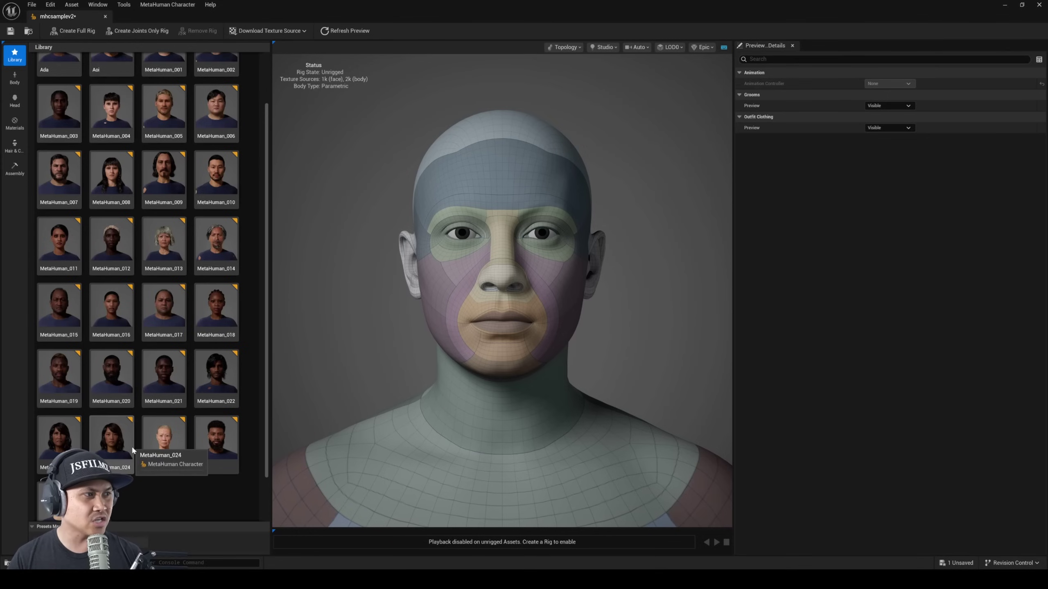
{"action": "scroll", "coordinate": [157, 431], "scroll_direction": "up", "scroll_amount": 1}
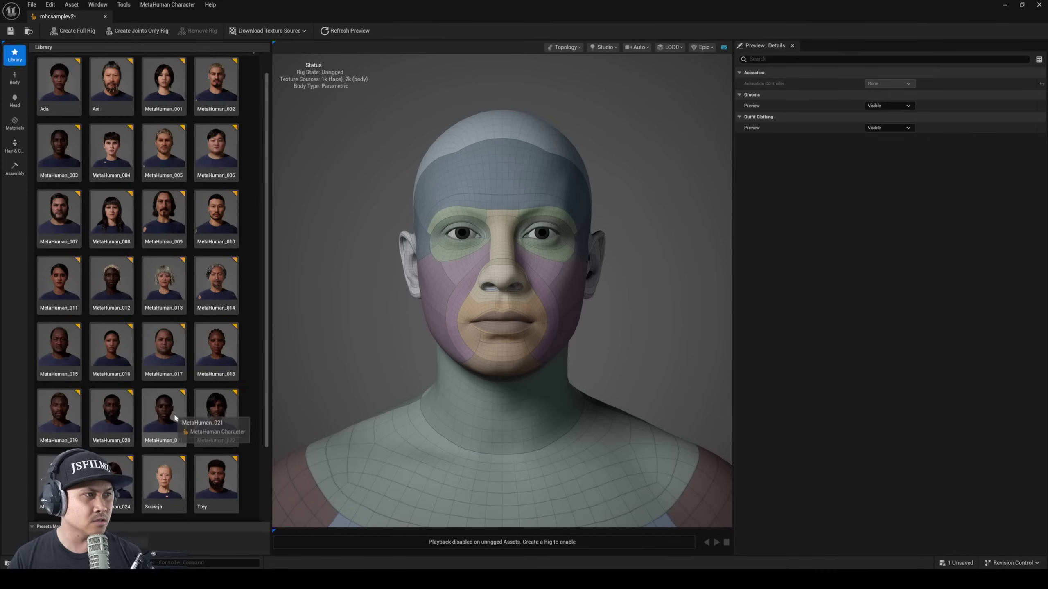
{"action": "scroll", "coordinate": [176, 408], "scroll_direction": "up", "scroll_amount": 1}
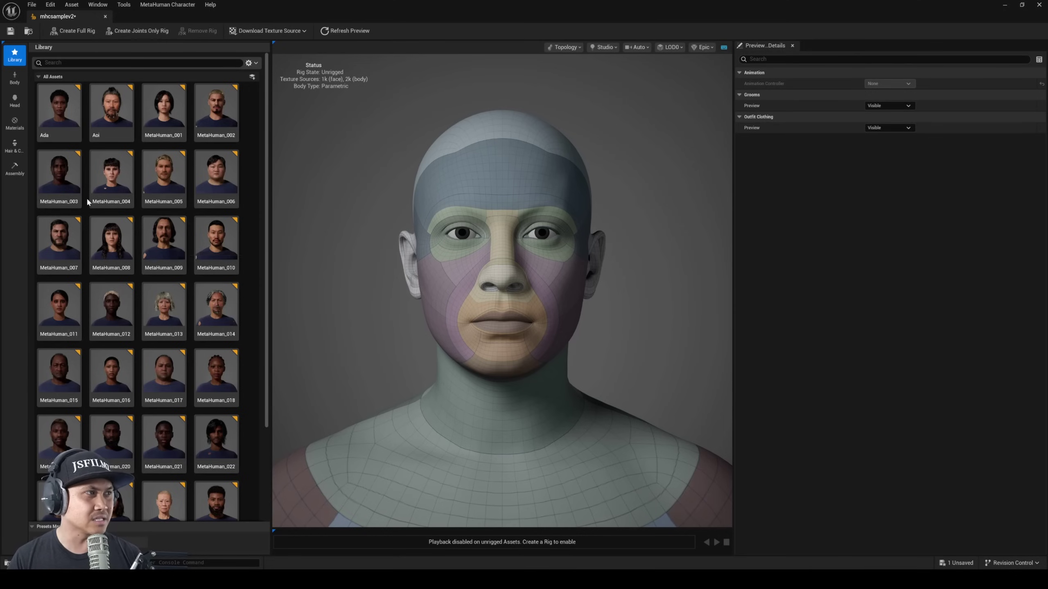
{"action": "left_click", "coordinate": [60, 177]}
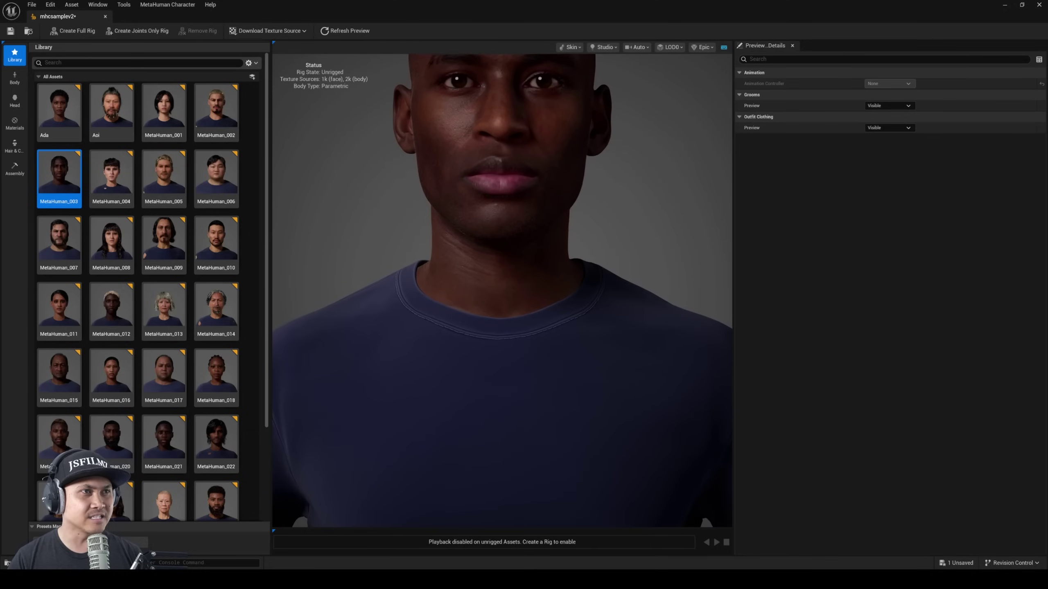
Step: Examine the character's face, skin and braided hair close up from the front and both sides
{"action": "middle_click_drag", "start_coordinate": [616, 168], "coordinate": [657, 217]}
{"action": "scroll", "coordinate": [625, 201], "scroll_direction": "up", "scroll_amount": 5}
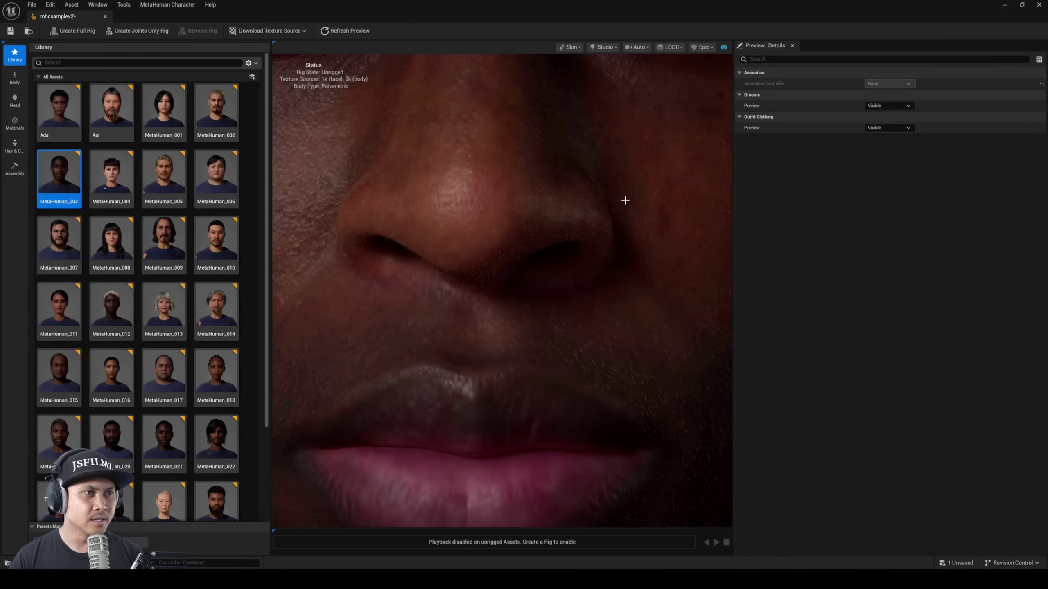
{"action": "scroll", "coordinate": [625, 200], "scroll_direction": "down", "scroll_amount": 8}
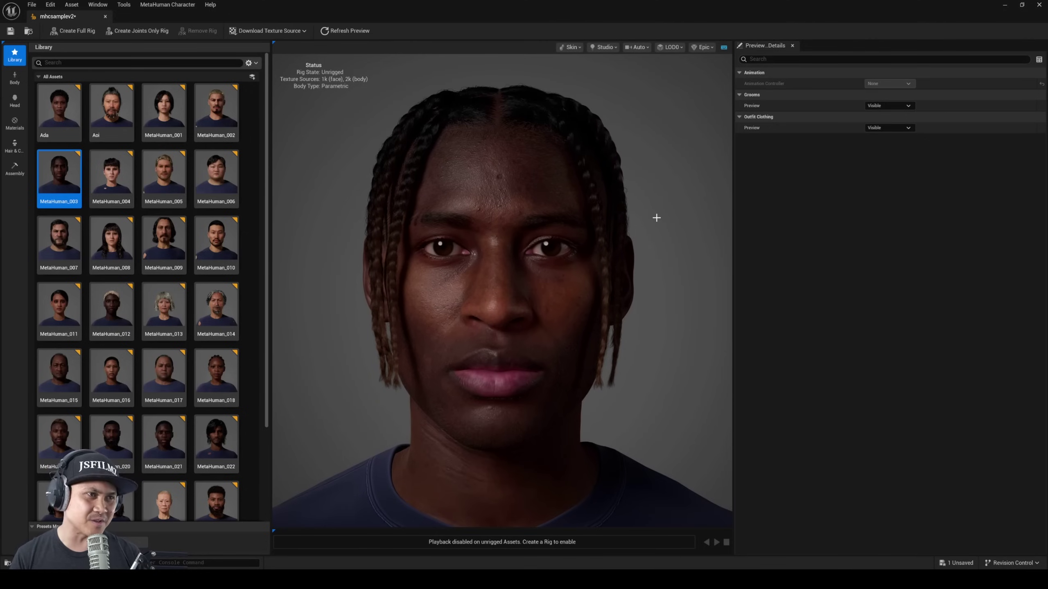
{"action": "scroll", "coordinate": [620, 280], "scroll_direction": "up", "scroll_amount": 3}
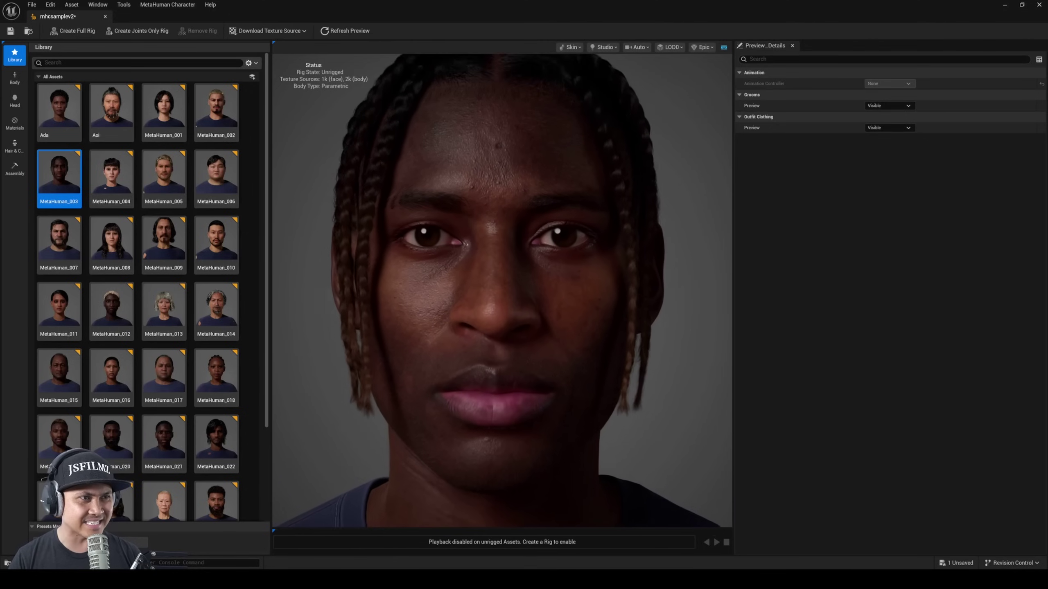
{"action": "left_click_drag", "start_coordinate": [617, 281], "coordinate": [585, 274]}
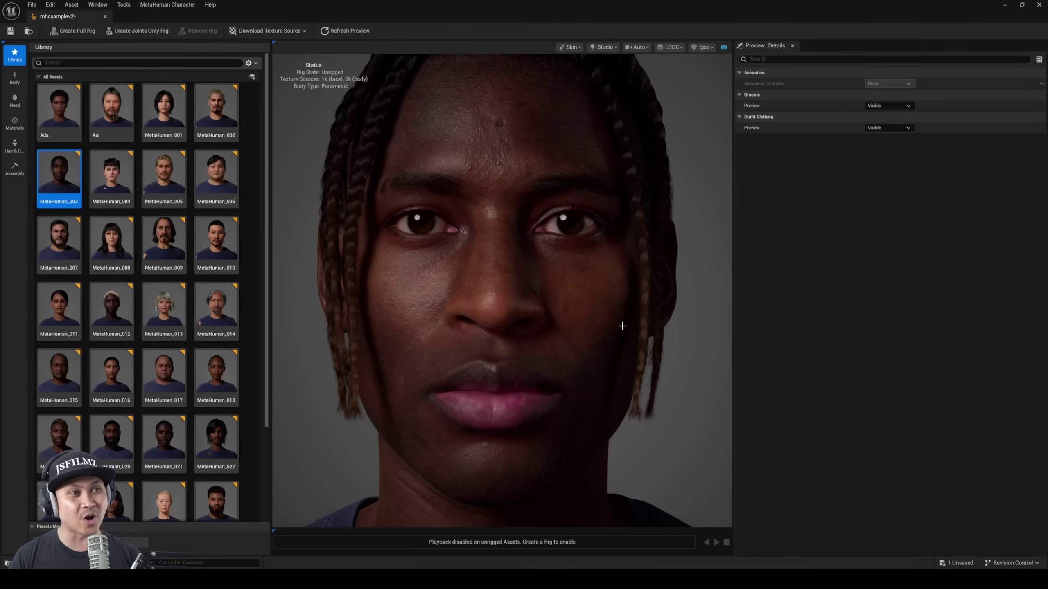
{"action": "scroll", "coordinate": [622, 330], "scroll_direction": "down", "scroll_amount": 5}
{"action": "scroll", "coordinate": [621, 330], "scroll_direction": "up", "scroll_amount": 6}
{"action": "scroll", "coordinate": [622, 330], "scroll_direction": "down", "scroll_amount": 6}
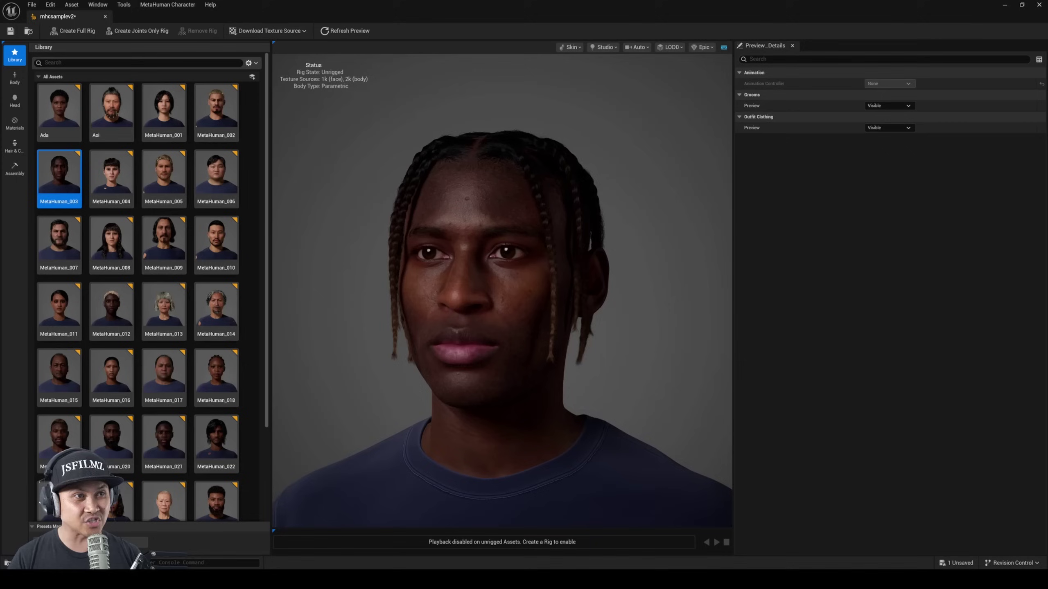
{"action": "left_click_drag", "start_coordinate": [621, 330], "coordinate": [631, 321]}
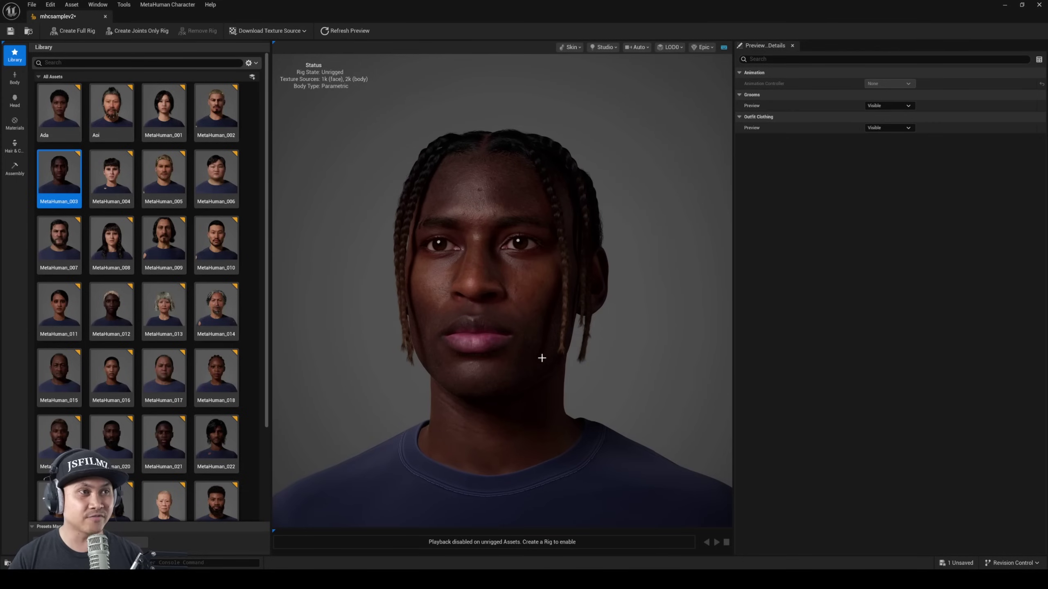
{"action": "scroll", "coordinate": [566, 344], "scroll_direction": "up", "scroll_amount": 6}
{"action": "scroll", "coordinate": [580, 344], "scroll_direction": "down", "scroll_amount": 5}
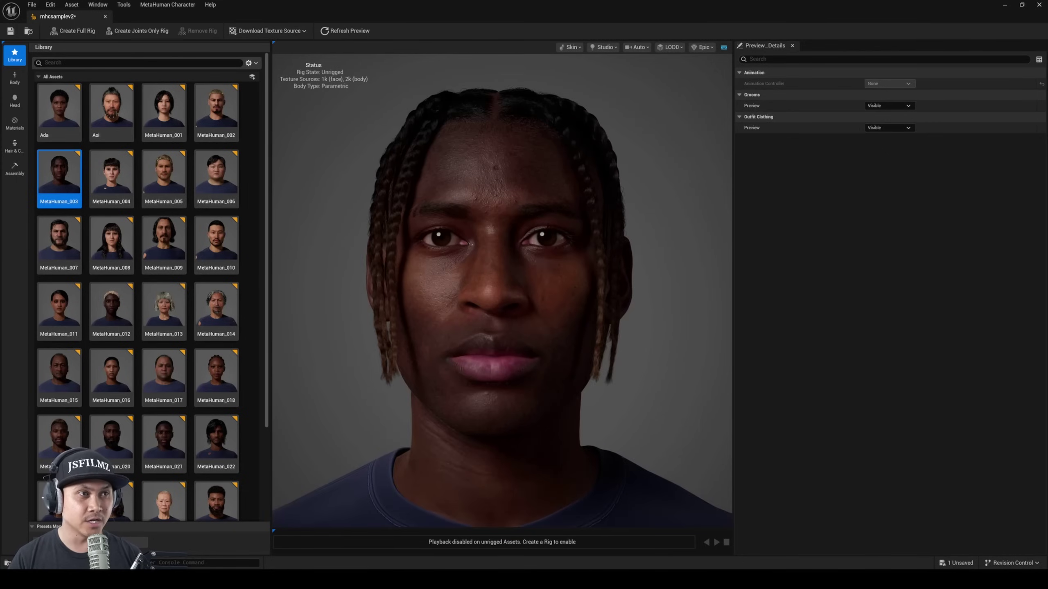
{"action": "scroll", "coordinate": [579, 344], "scroll_direction": "up", "scroll_amount": 2}
{"action": "mouse_move", "coordinate": [579, 344]}
{"action": "left_mouse_down"}
{"action": "mouse_move", "coordinate": [488, 336]}
{"action": "mouse_move", "coordinate": [588, 337]}
{"action": "left_mouse_up"}
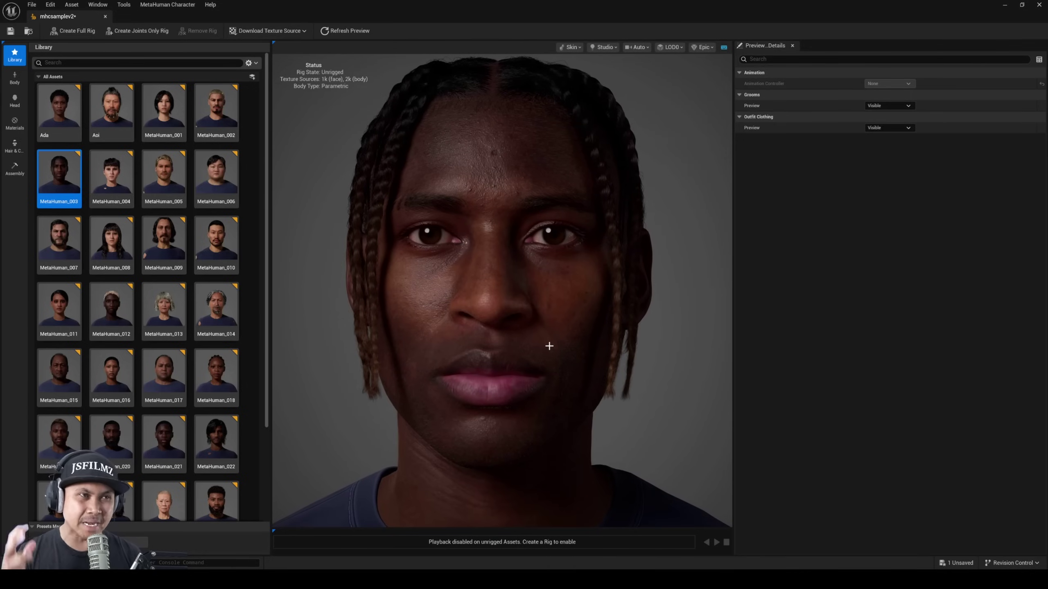
{"action": "left_click_drag", "start_coordinate": [517, 265], "coordinate": [536, 265]}
{"action": "left_click_drag", "start_coordinate": [458, 88], "coordinate": [540, 88]}
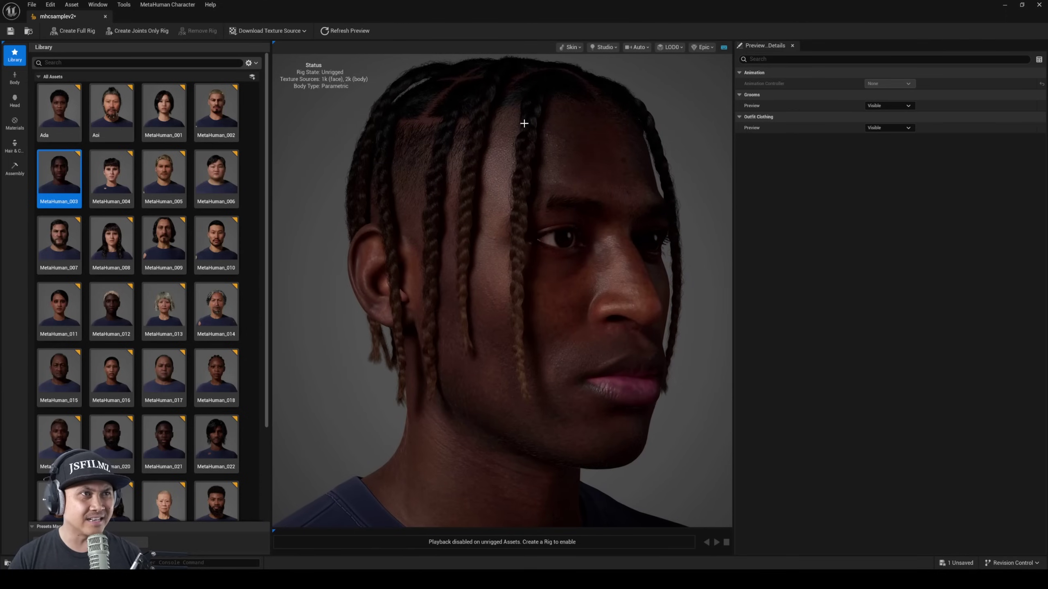
{"action": "left_click_drag", "start_coordinate": [515, 230], "coordinate": [434, 231]}
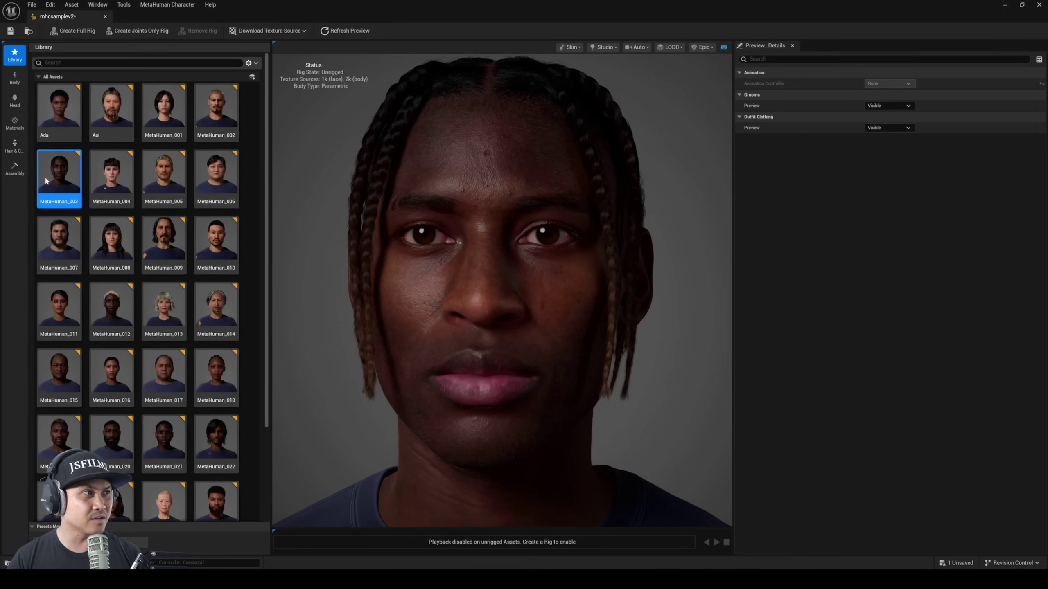
{"action": "mouse_move", "coordinate": [579, 247]}
{"action": "left_mouse_down"}
{"action": "mouse_move", "coordinate": [487, 248]}
{"action": "mouse_move", "coordinate": [565, 248]}
{"action": "left_mouse_up"}
{"action": "left_click_drag", "start_coordinate": [579, 179], "coordinate": [591, 181]}
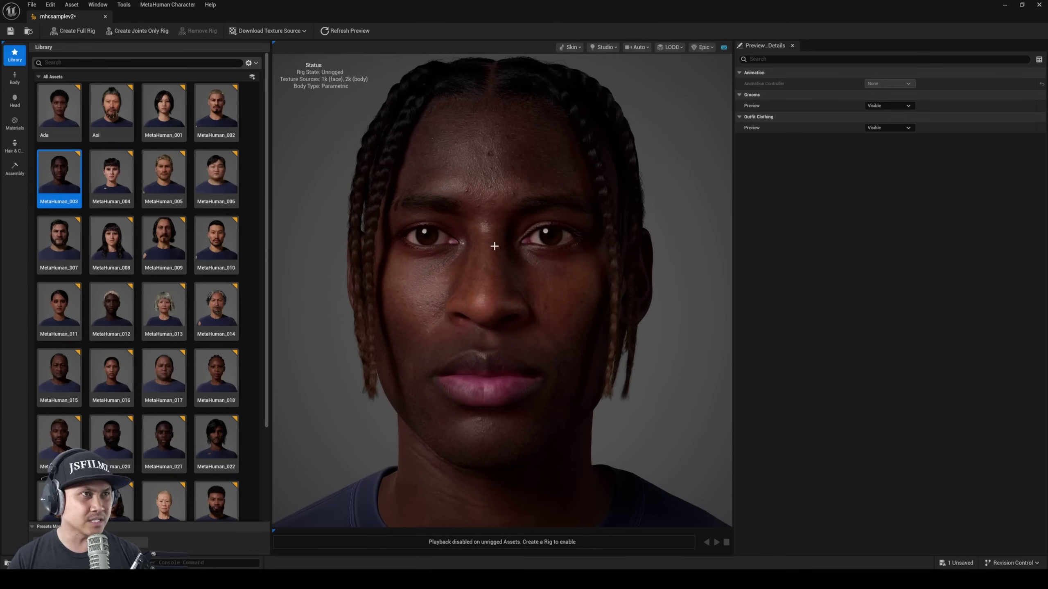
Step: Review the resolution options for downloading texture sources, and examine the face's skin detail close up
{"action": "left_click", "coordinate": [289, 32]}
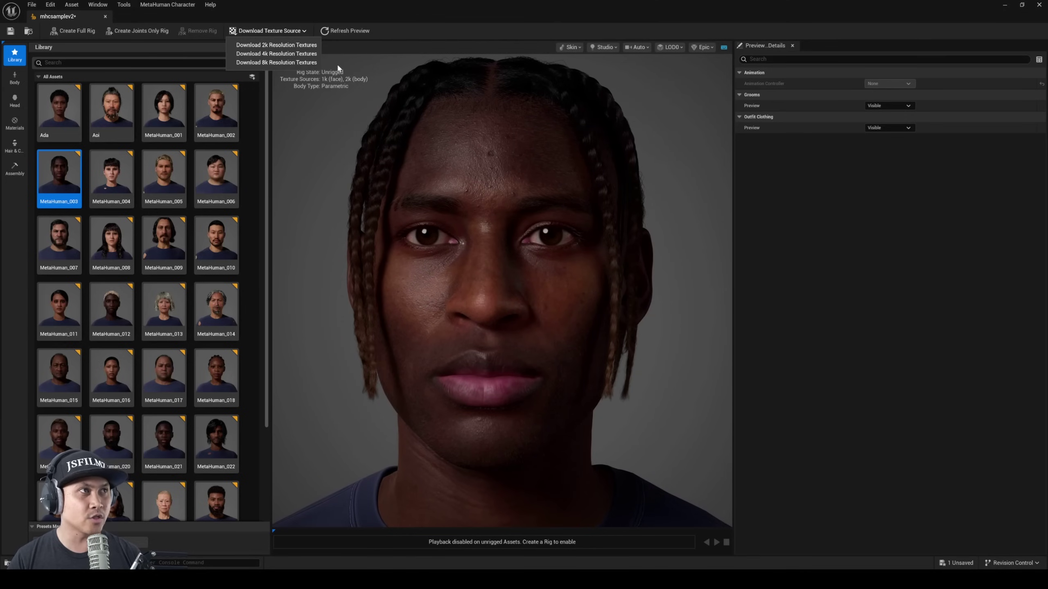
{"action": "left_click", "coordinate": [310, 65]}
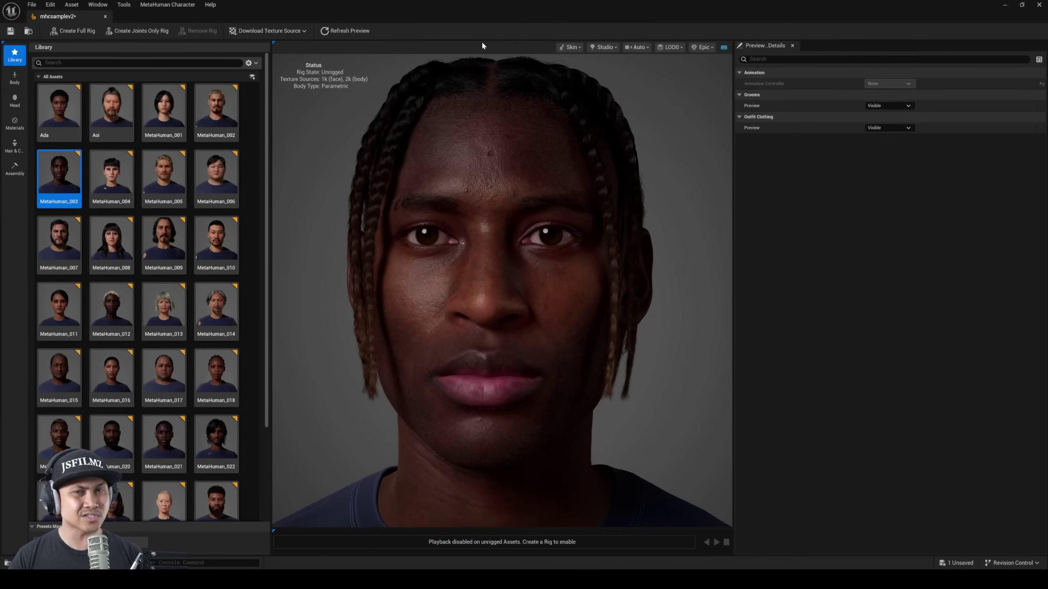
{"action": "mouse_move", "coordinate": [510, 192]}
{"action": "left_mouse_down"}
{"action": "mouse_move", "coordinate": [545, 194]}
{"action": "mouse_move", "coordinate": [512, 198]}
{"action": "left_mouse_up"}
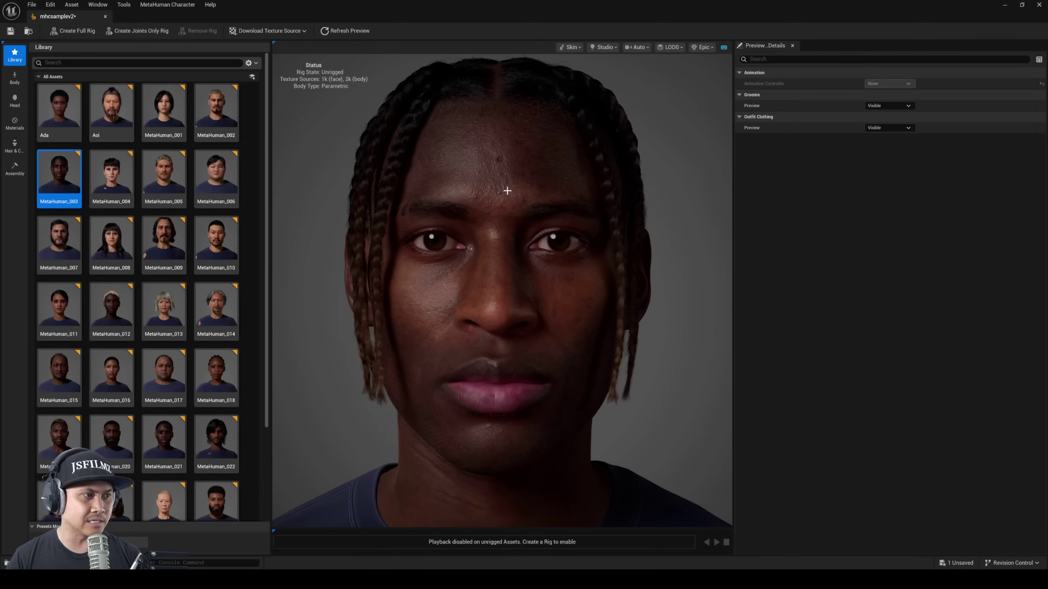
{"action": "scroll", "coordinate": [244, 444], "scroll_direction": "down", "scroll_amount": 3}
{"action": "scroll", "coordinate": [192, 450], "scroll_direction": "up", "scroll_amount": 5}
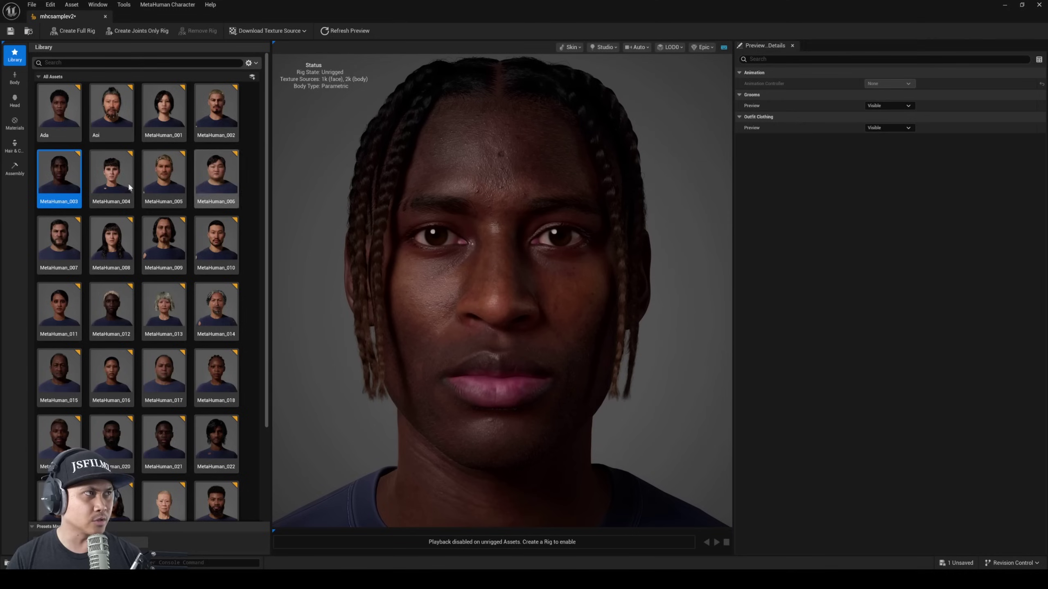
Step: Look through the head editing modes for Transform and Teeth & Eyelashes, returning to Blend
{"action": "left_click", "coordinate": [15, 104]}
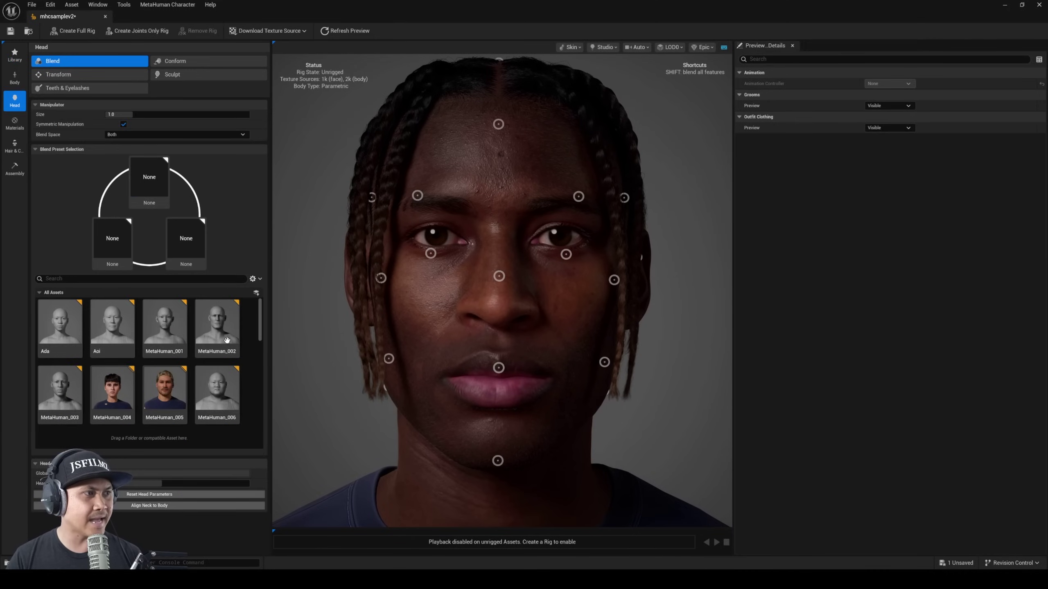
{"action": "left_click", "coordinate": [58, 75]}
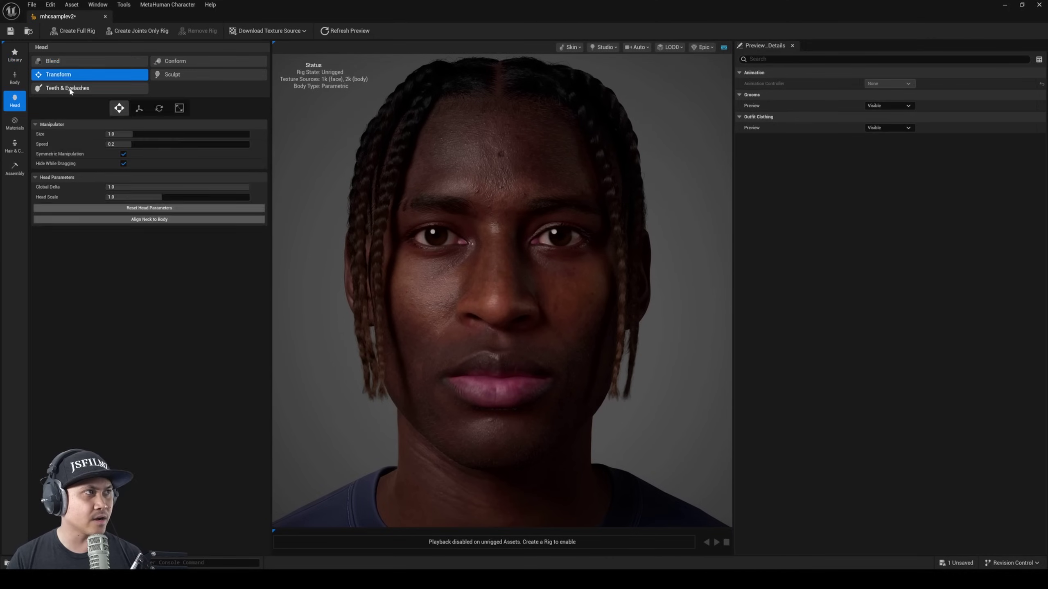
{"action": "left_click", "coordinate": [70, 90]}
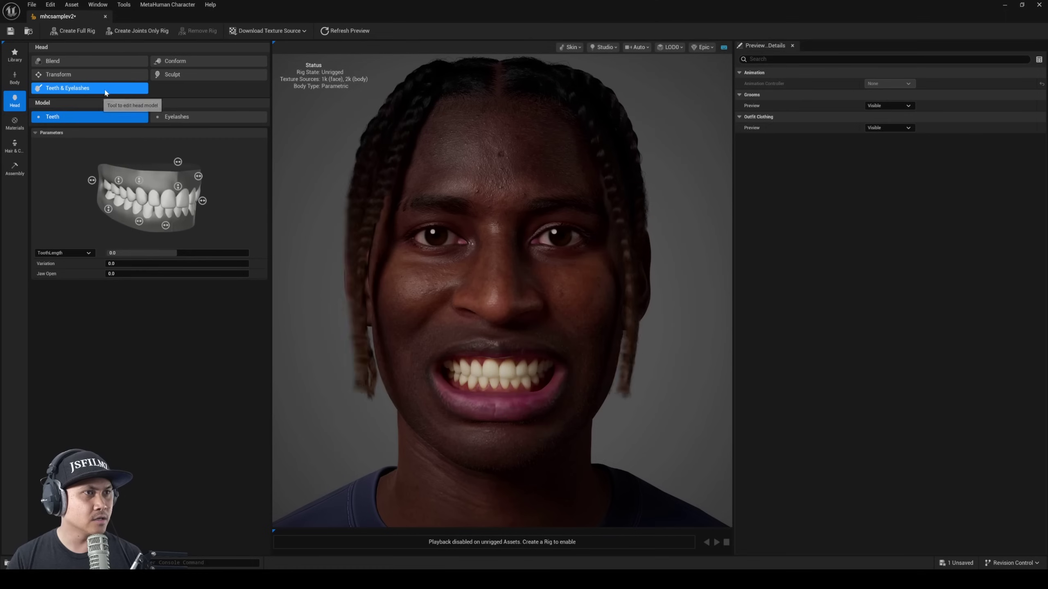
{"action": "left_click", "coordinate": [96, 62]}
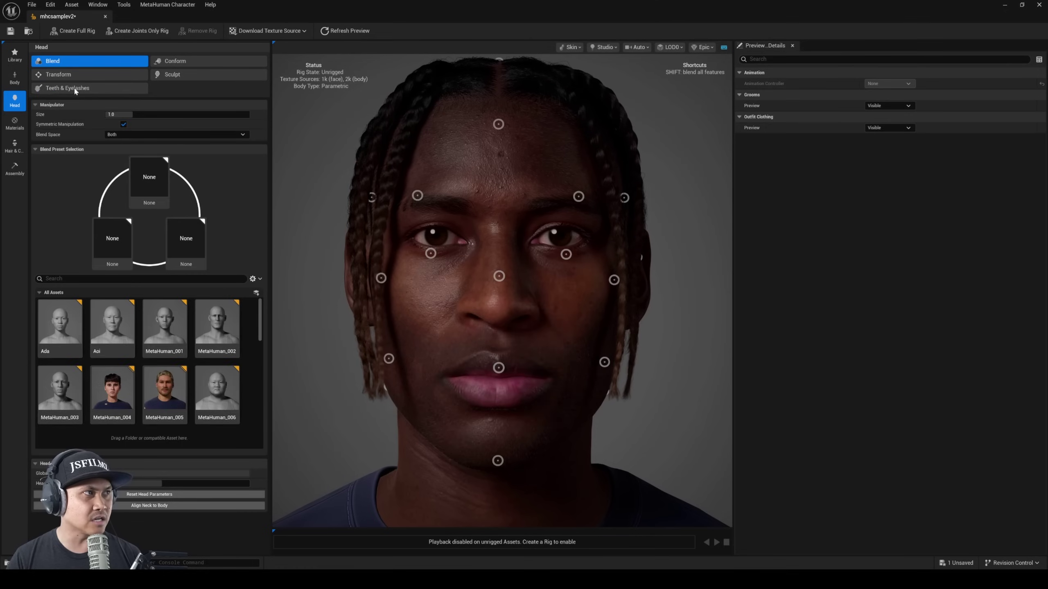
Step: Set the skin material's Face Texture Index to 69 and inspect the face with that texture
{"action": "left_click", "coordinate": [14, 124]}
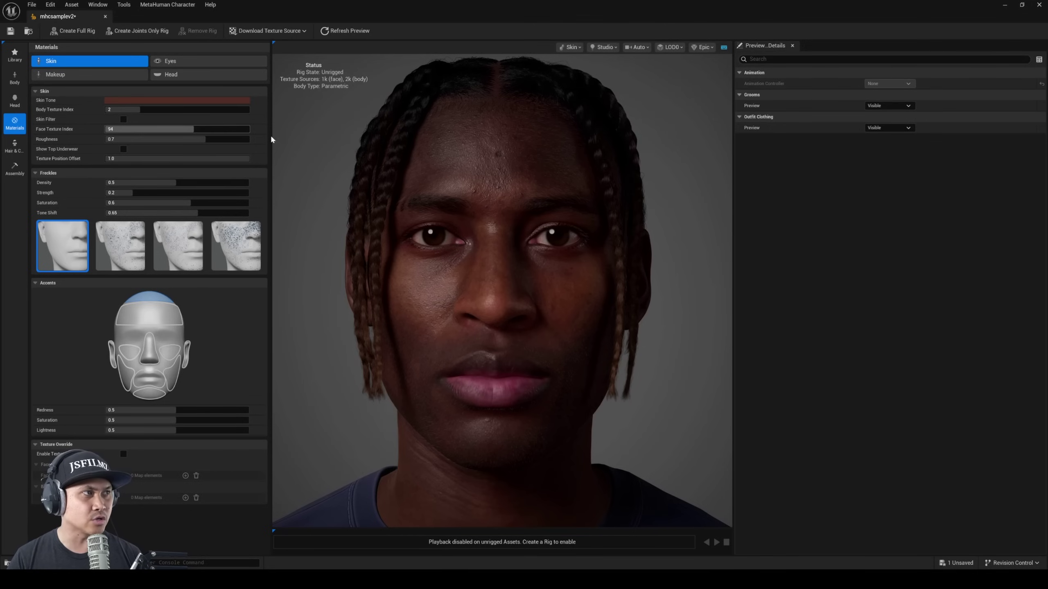
{"action": "mouse_move", "coordinate": [134, 129]}
{"action": "left_mouse_down"}
{"action": "mouse_move", "coordinate": [106, 129]}
{"action": "mouse_move", "coordinate": [126, 130]}
{"action": "left_mouse_up"}
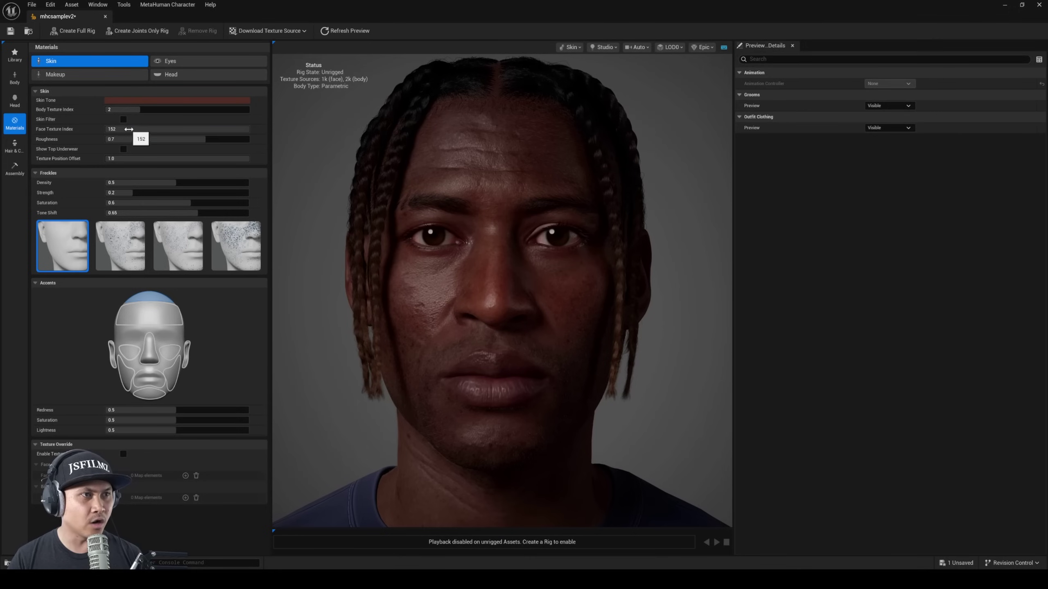
{"action": "left_click", "coordinate": [129, 130]}
{"action": "key", "text": "Return"}
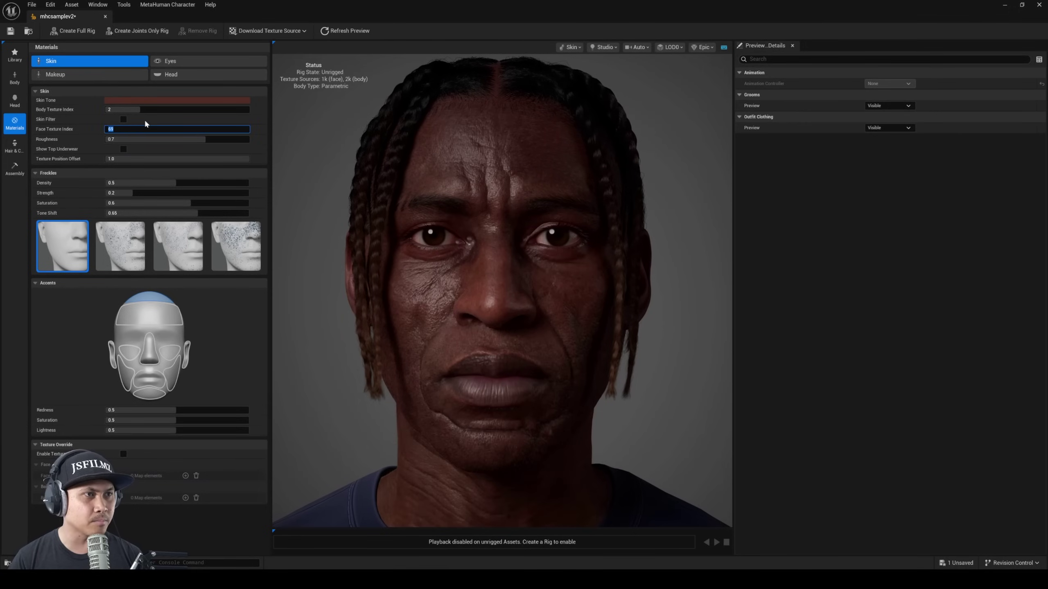
{"action": "left_click_drag", "start_coordinate": [487, 289], "coordinate": [561, 289]}
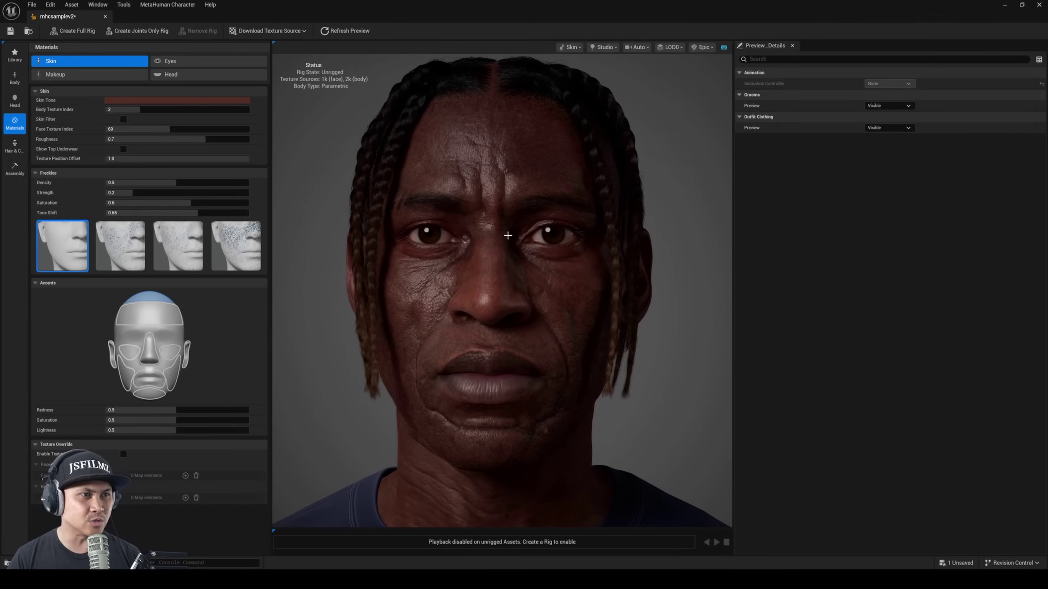
Step: Try Face Texture Index 49 on the skin material, inspect the face, and switch to a lower face texture index
{"action": "left_click", "coordinate": [136, 130]}
{"action": "type", "text": "49"}
{"action": "key", "text": "Return"}
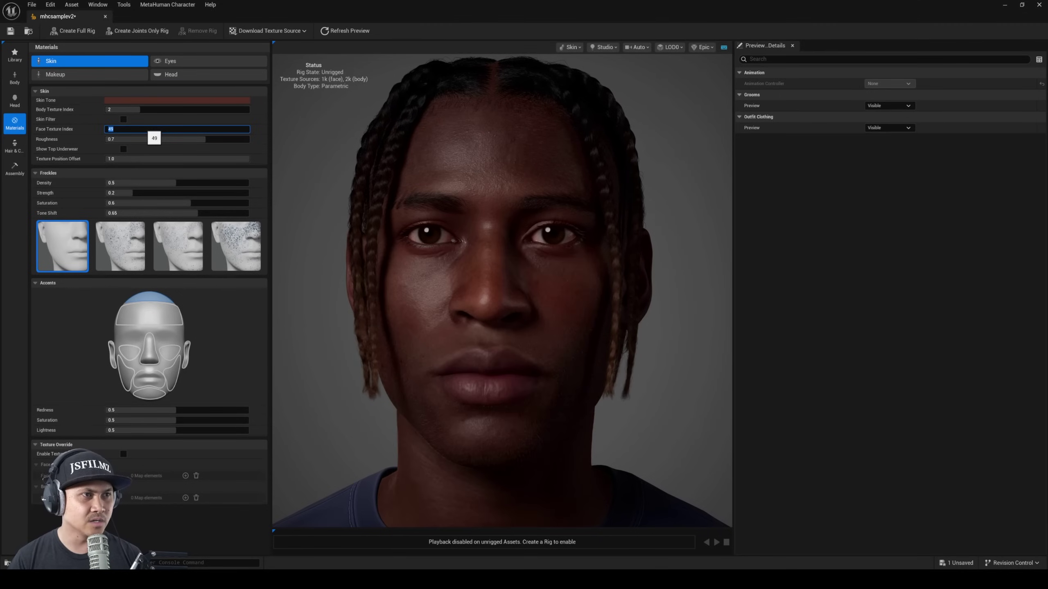
{"action": "mouse_move", "coordinate": [641, 256]}
{"action": "left_mouse_down"}
{"action": "mouse_move", "coordinate": [499, 253]}
{"action": "mouse_move", "coordinate": [639, 250]}
{"action": "left_mouse_up"}
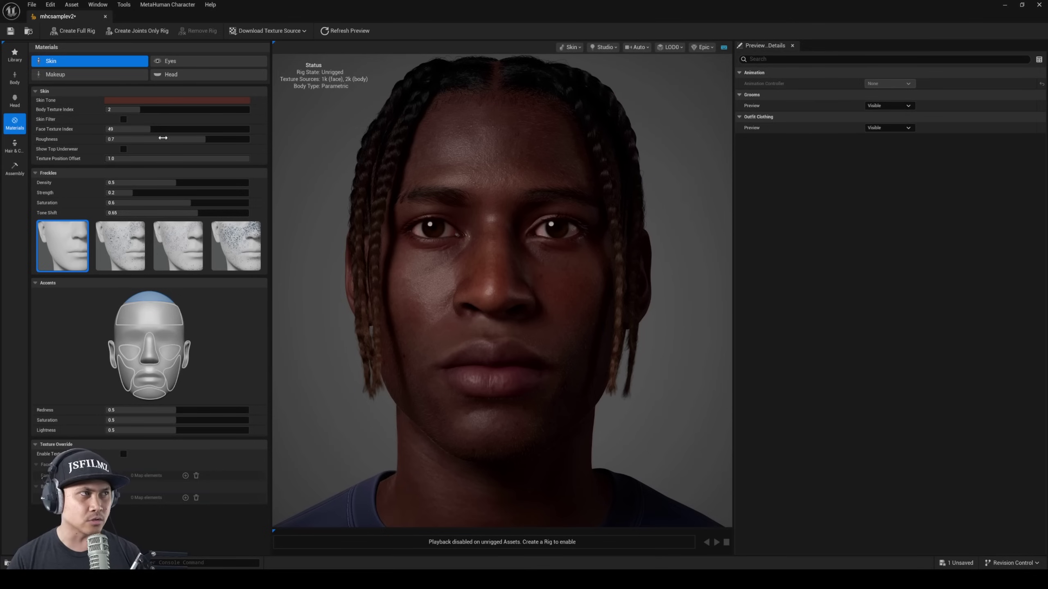
{"action": "mouse_move", "coordinate": [158, 131]}
{"action": "left_mouse_down"}
{"action": "mouse_move", "coordinate": [173, 129]}
{"action": "mouse_move", "coordinate": [163, 131]}
{"action": "left_mouse_up"}
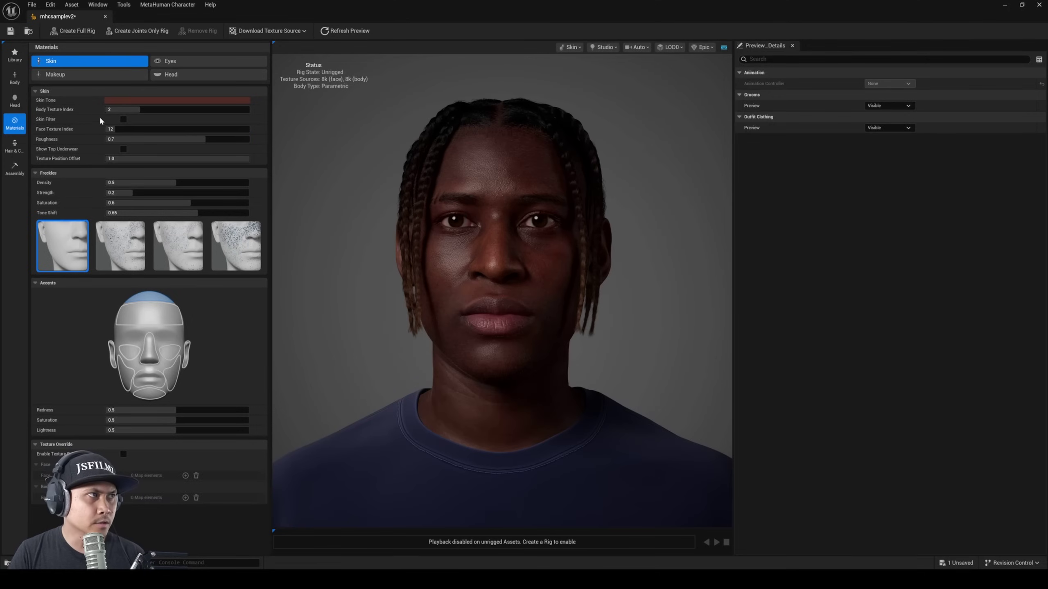
Step: Try Body Texture Index values 3 and 8, and inspect the arm's skin close up around the elbow
{"action": "middle_click_drag", "start_coordinate": [389, 308], "coordinate": [297, 421]}
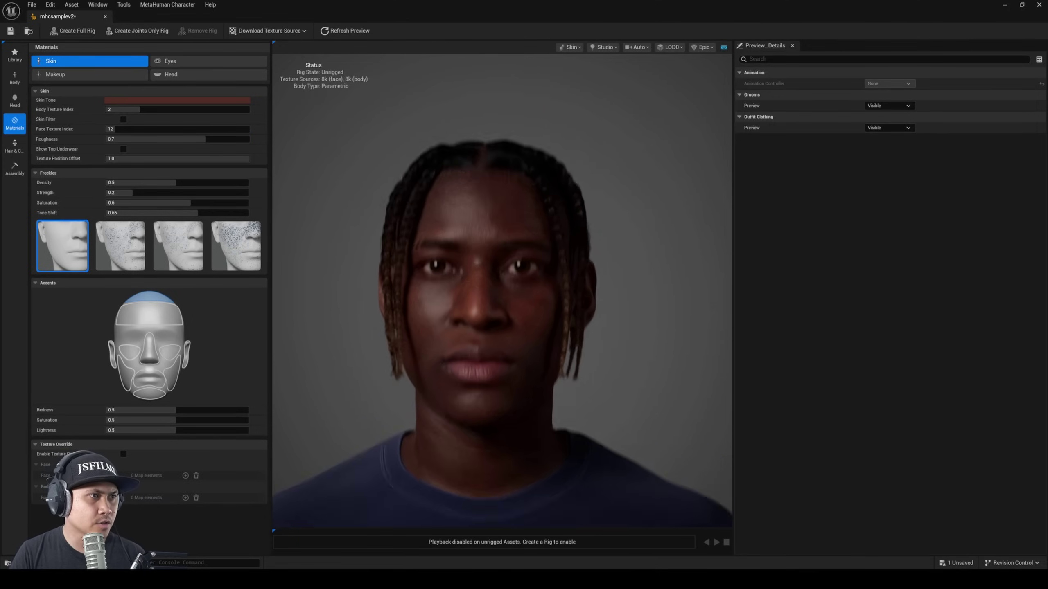
{"action": "middle_click_drag", "start_coordinate": [563, 218], "coordinate": [560, 231]}
{"action": "middle_click_drag", "start_coordinate": [482, 264], "coordinate": [409, 354]}
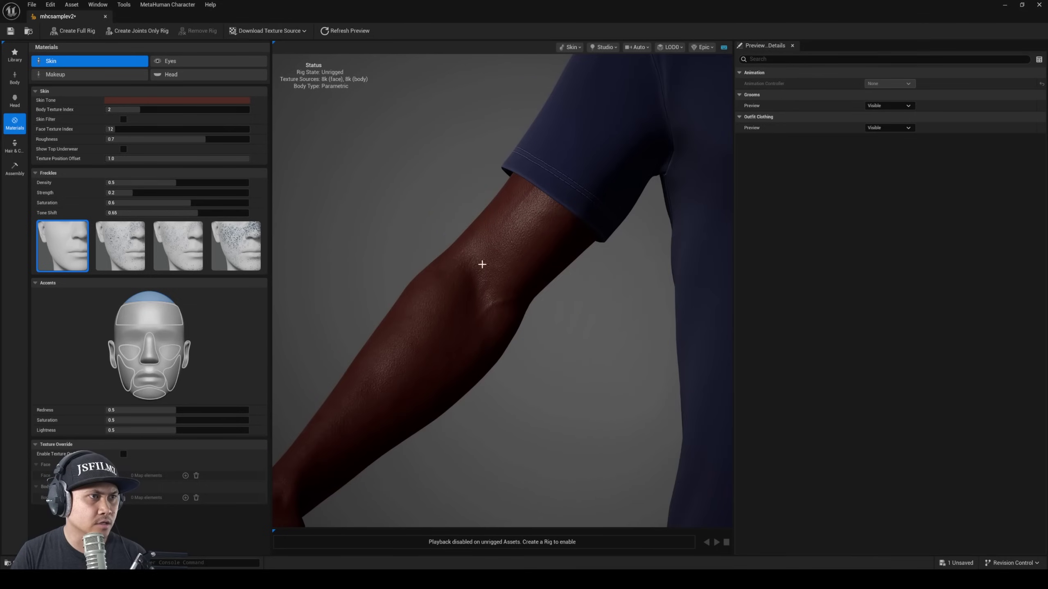
{"action": "left_click", "coordinate": [131, 110]}
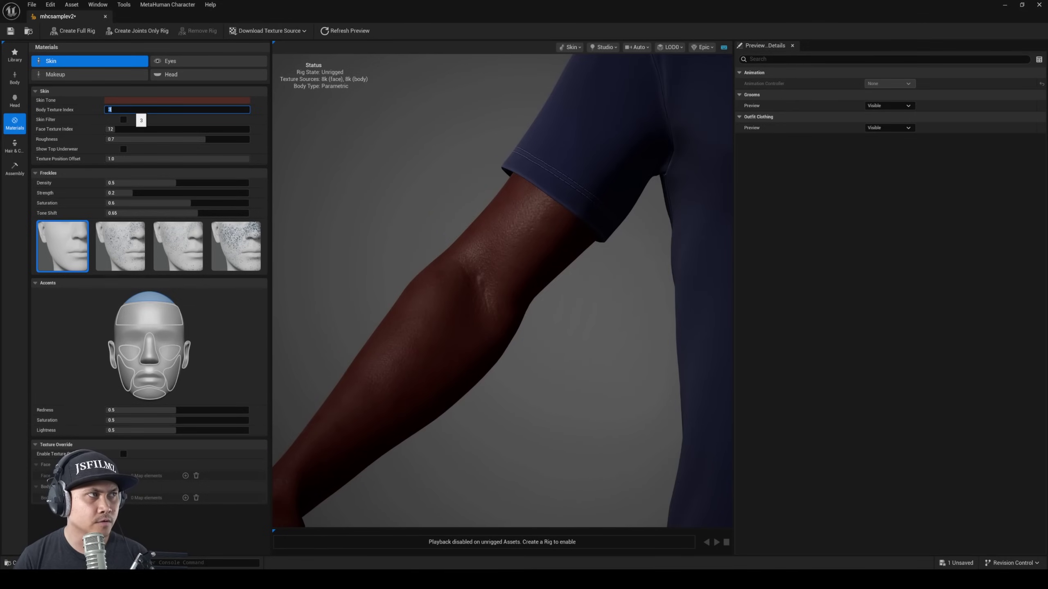
{"action": "key", "text": "Return"}
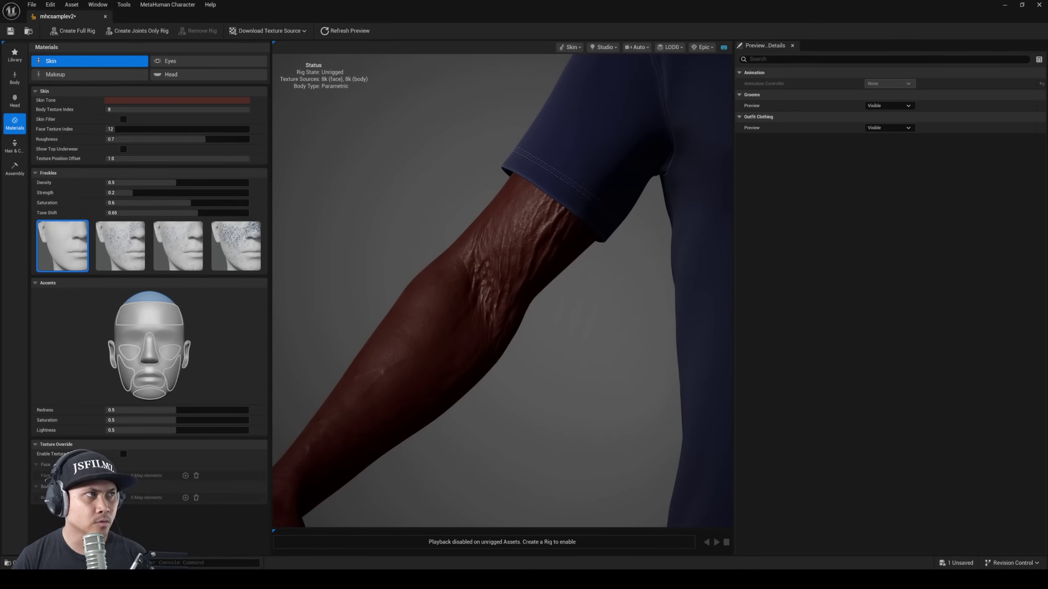
{"action": "scroll", "coordinate": [578, 209], "scroll_direction": "down", "scroll_amount": 5}
{"action": "scroll", "coordinate": [544, 215], "scroll_direction": "up", "scroll_amount": 5}
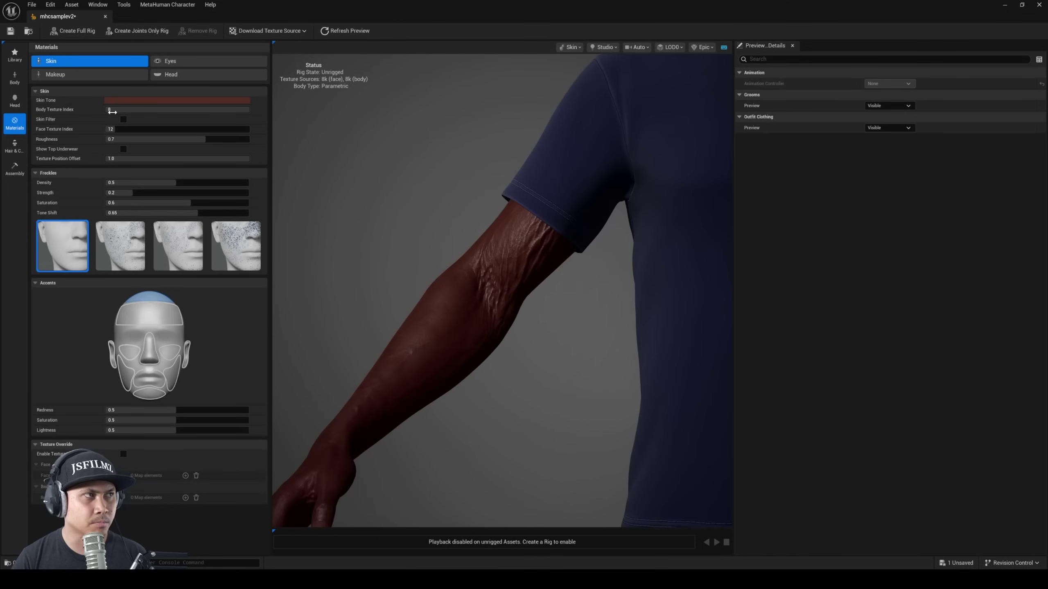
Step: Set the skin material's Body Texture Index back to 2
{"action": "left_click", "coordinate": [110, 109]}
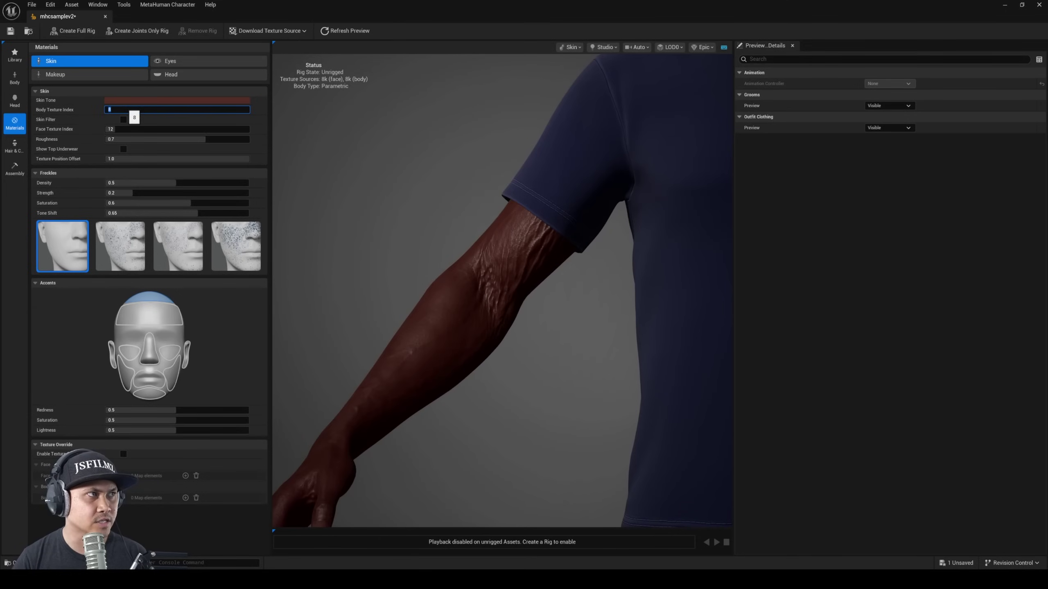
{"action": "type", "text": "2"}
{"action": "key", "text": "Return"}
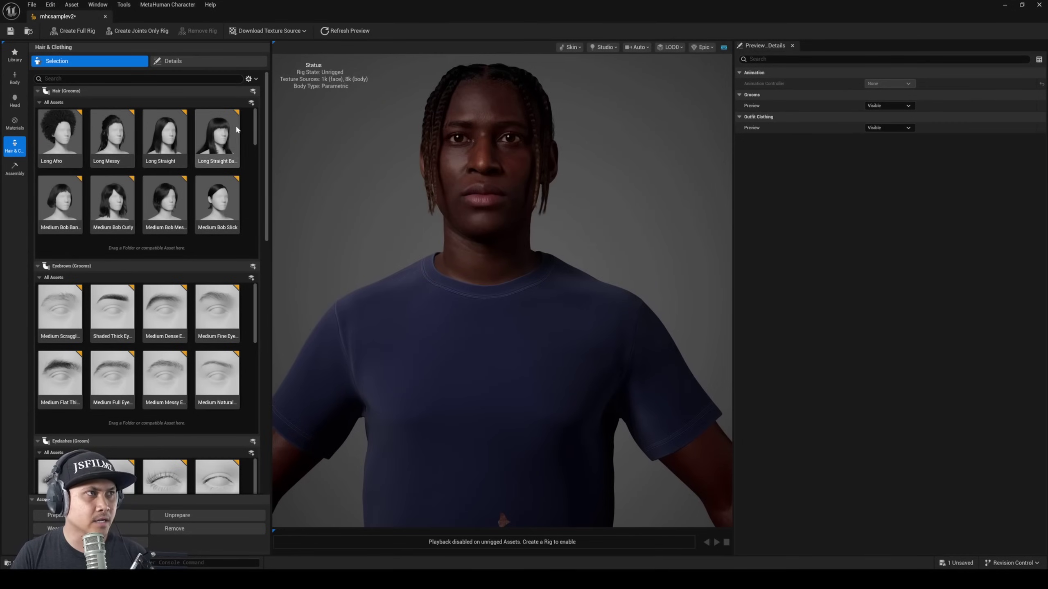
Step: Browse the Hair & Clothing assets, covering hair, eyebrows, eyelashes, beards, peach fuzz and cloth outfits, and compare them with the character
{"action": "scroll", "coordinate": [259, 156], "scroll_direction": "down", "scroll_amount": 4}
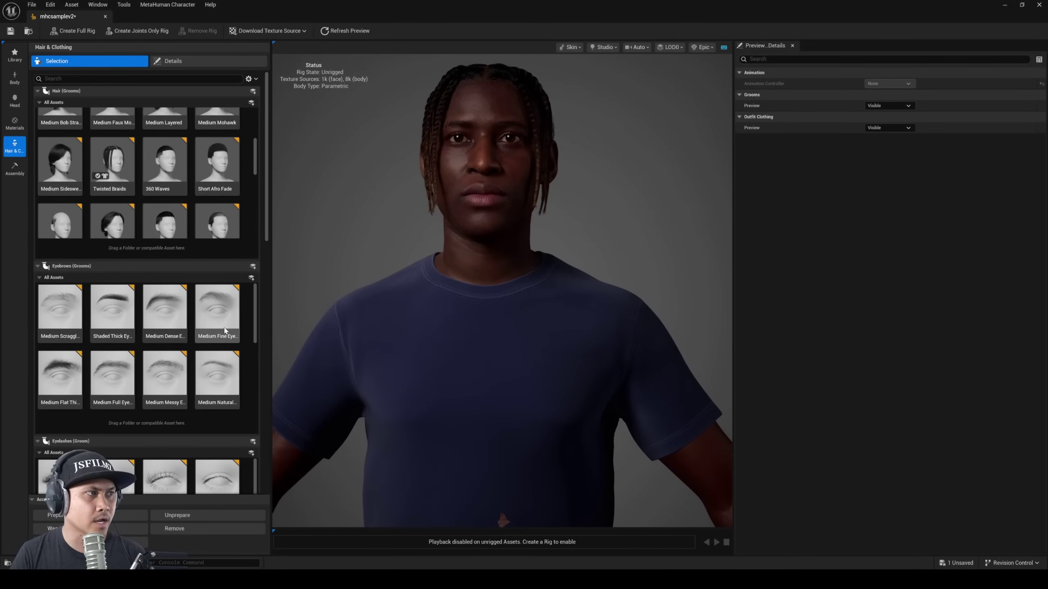
{"action": "scroll", "coordinate": [201, 330], "scroll_direction": "down", "scroll_amount": 4}
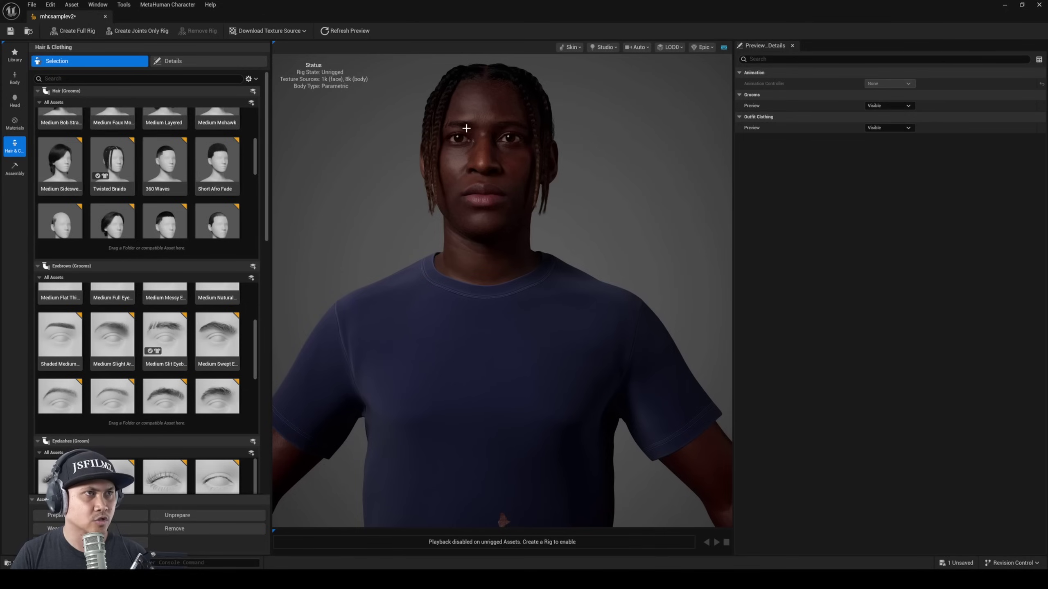
{"action": "scroll", "coordinate": [373, 236], "scroll_direction": "down", "scroll_amount": 2}
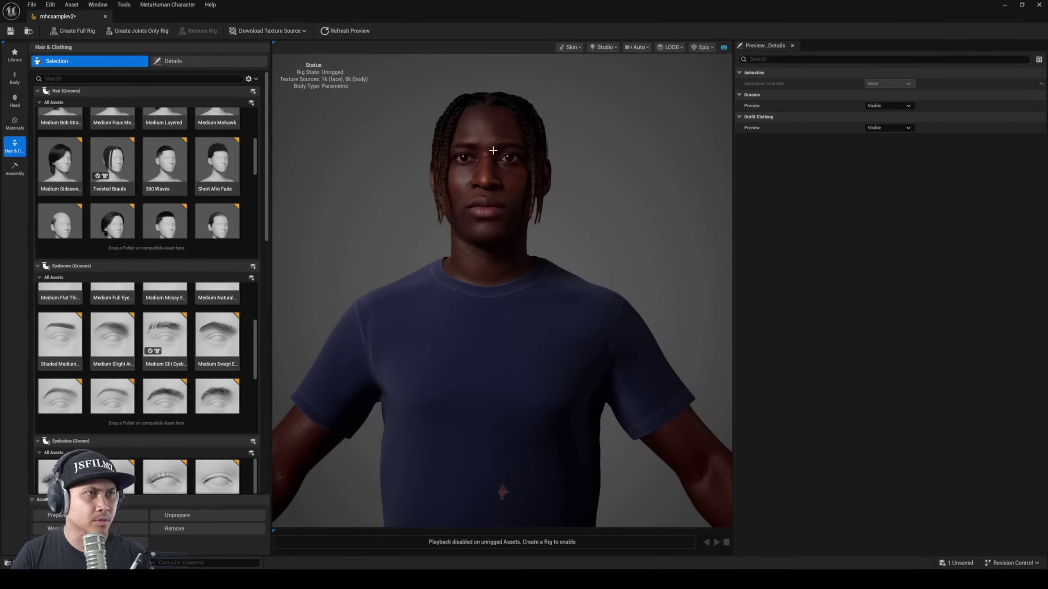
{"action": "scroll", "coordinate": [512, 166], "scroll_direction": "up", "scroll_amount": 4}
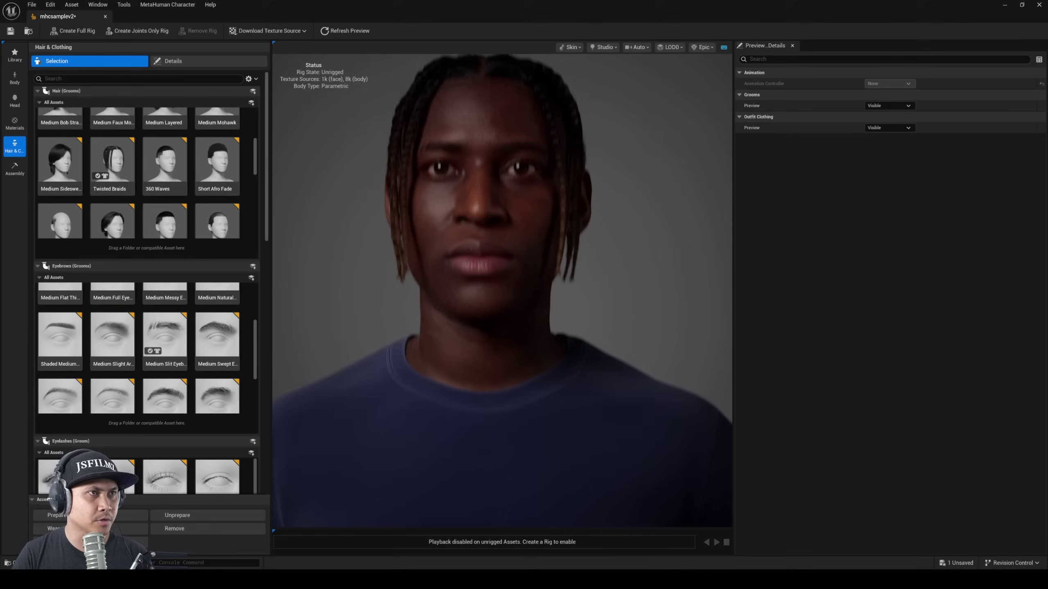
{"action": "middle_click_drag", "start_coordinate": [608, 271], "coordinate": [609, 318]}
{"action": "mouse_move", "coordinate": [609, 318]}
{"action": "left_mouse_down"}
{"action": "mouse_move", "coordinate": [523, 318]}
{"action": "mouse_move", "coordinate": [608, 318]}
{"action": "left_mouse_up"}
{"action": "scroll", "coordinate": [608, 318], "scroll_direction": "down", "scroll_amount": 2}
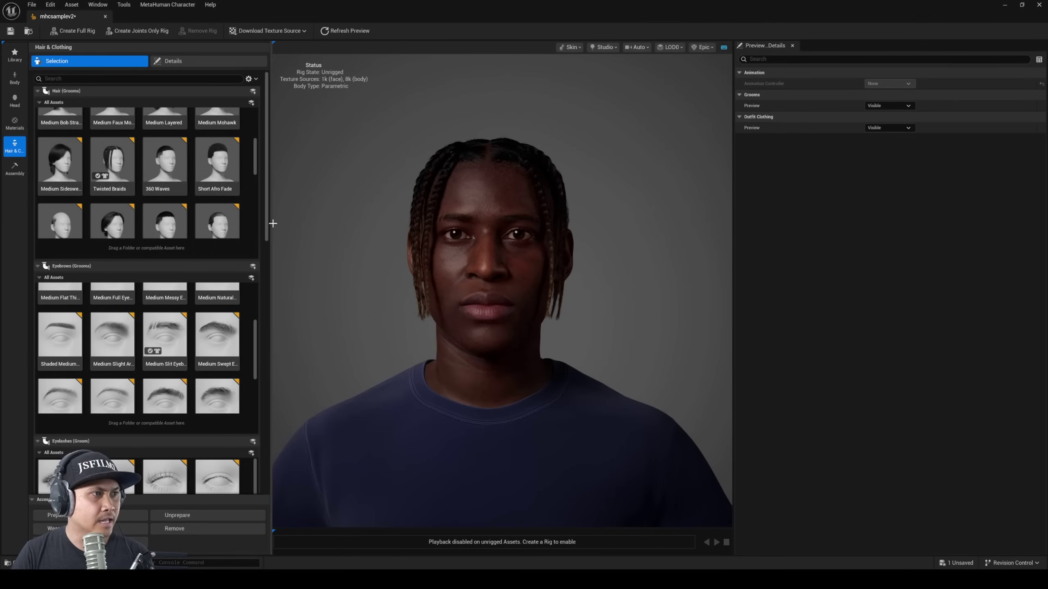
{"action": "left_click_drag", "start_coordinate": [267, 231], "coordinate": [284, 506]}
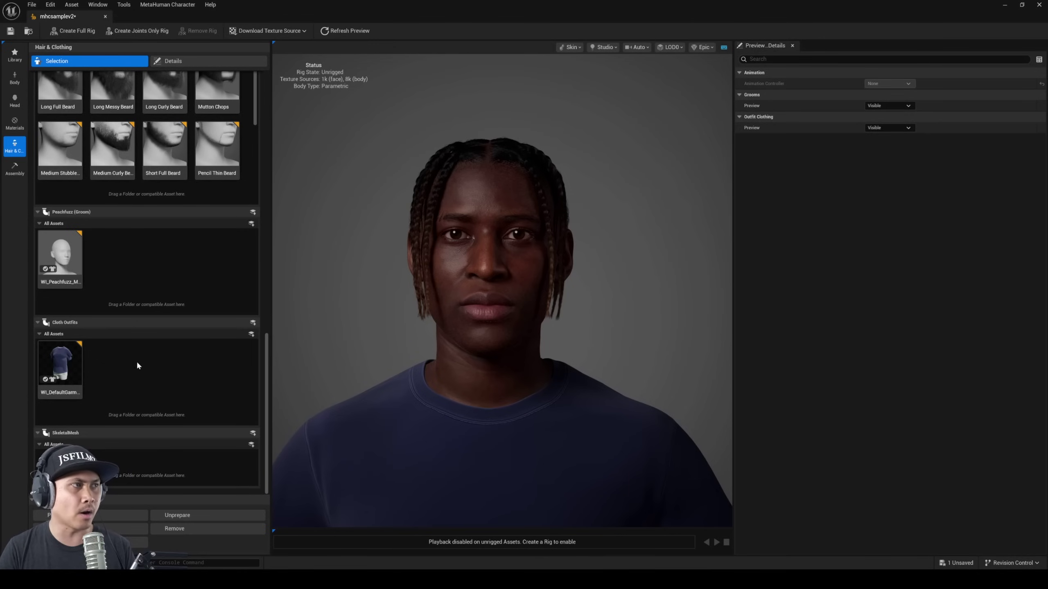
{"action": "scroll", "coordinate": [145, 309], "scroll_direction": "up", "scroll_amount": 3}
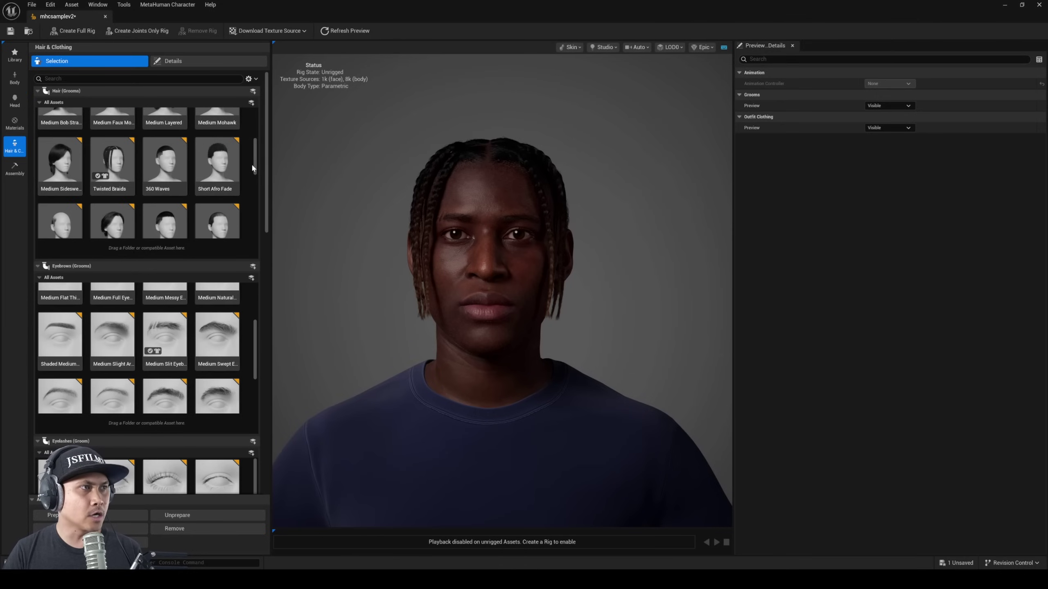
{"action": "scroll", "coordinate": [254, 168], "scroll_direction": "up", "scroll_amount": 3}
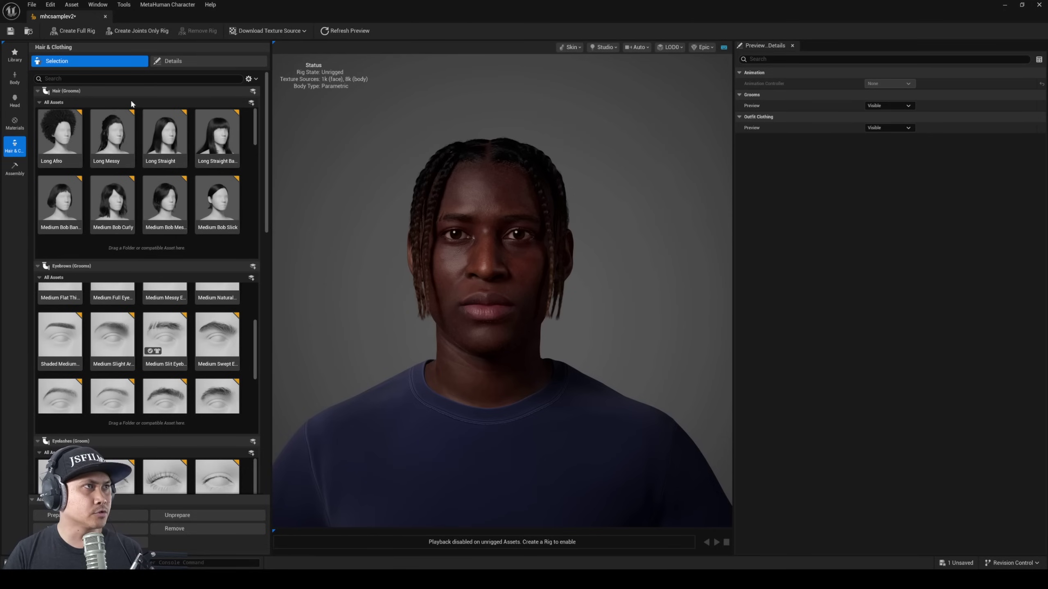
Step: Review the Assembly settings and the available assembly types, keeping UE Cine
{"action": "left_click", "coordinate": [17, 168]}
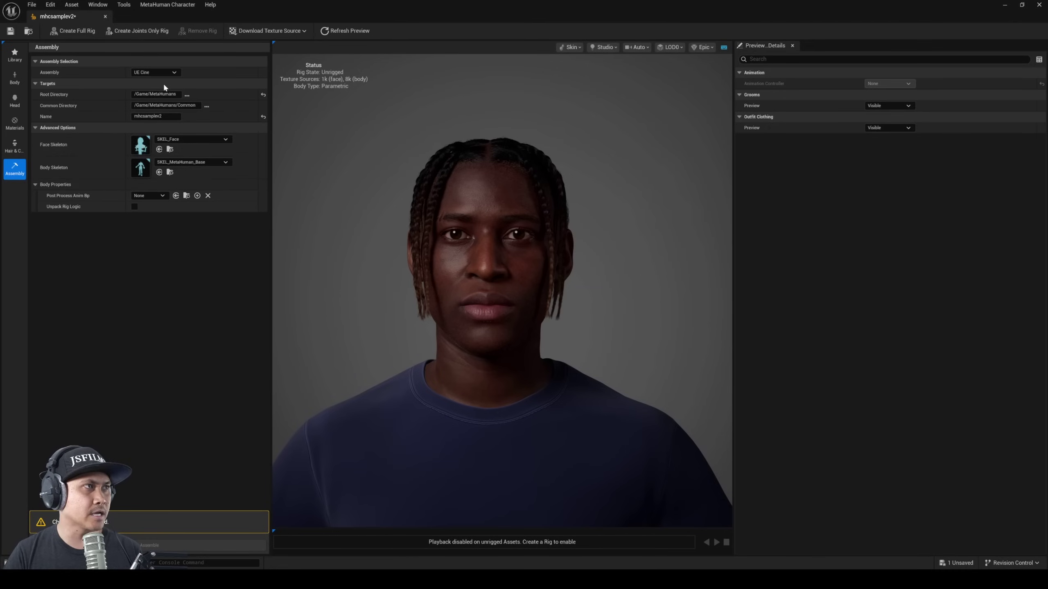
{"action": "left_click", "coordinate": [137, 72]}
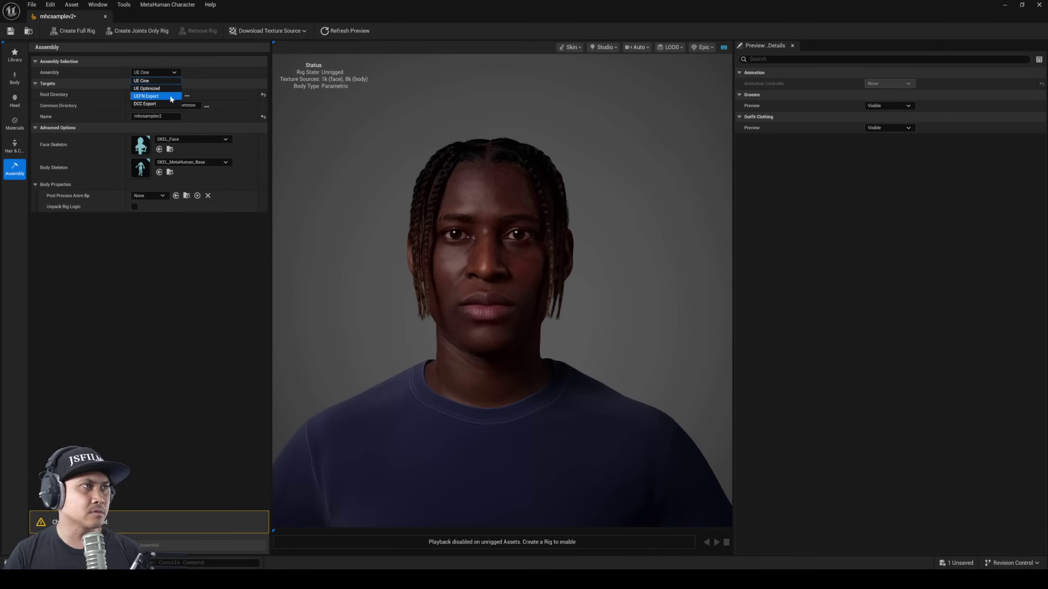
{"action": "left_click", "coordinate": [97, 112]}
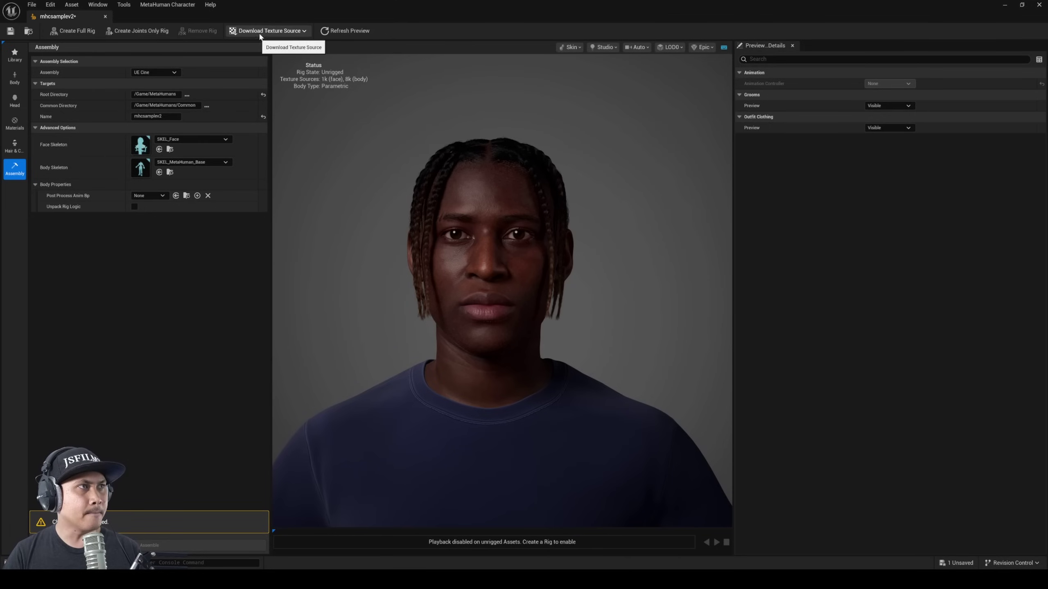
Step: Download the 8k texture sources for the character and create its full rig
{"action": "left_click", "coordinate": [301, 32]}
{"action": "left_click", "coordinate": [272, 63]}
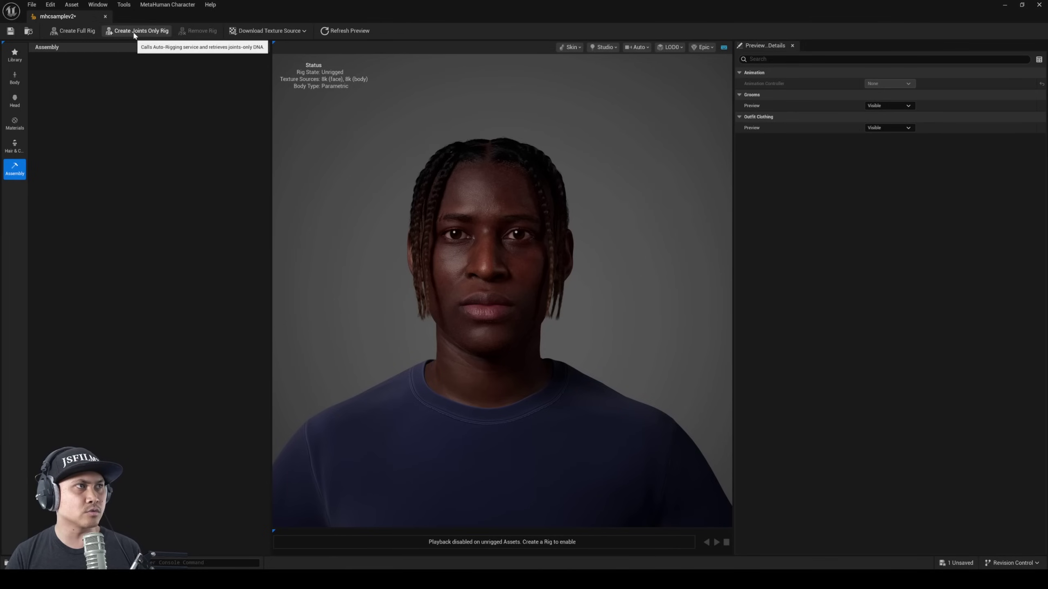
{"action": "left_click", "coordinate": [87, 33]}
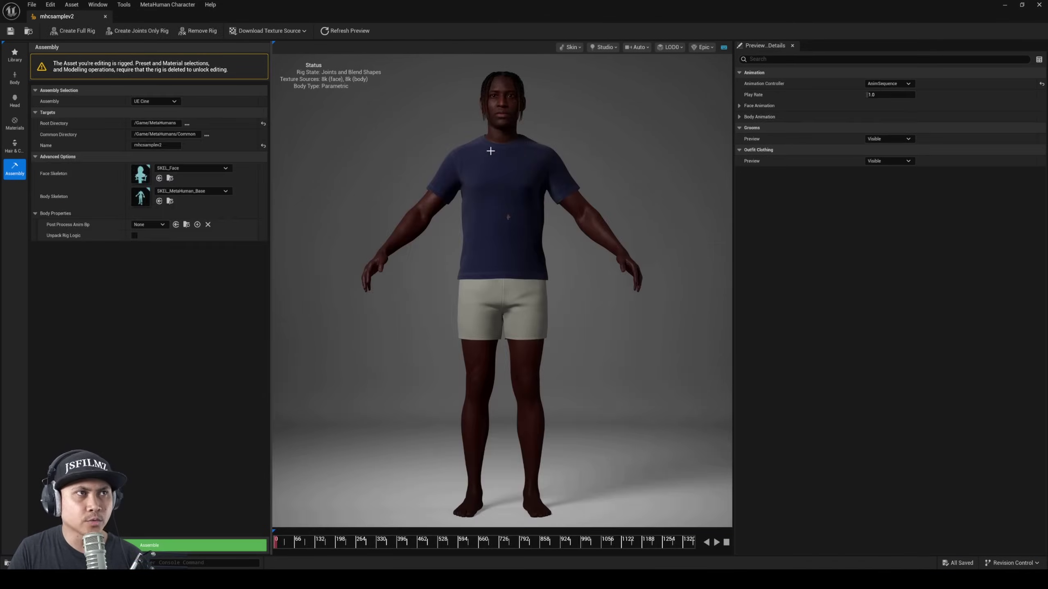
Step: Save the rigged character and assemble it with the UE Cine assembly
{"action": "left_click", "coordinate": [10, 32]}
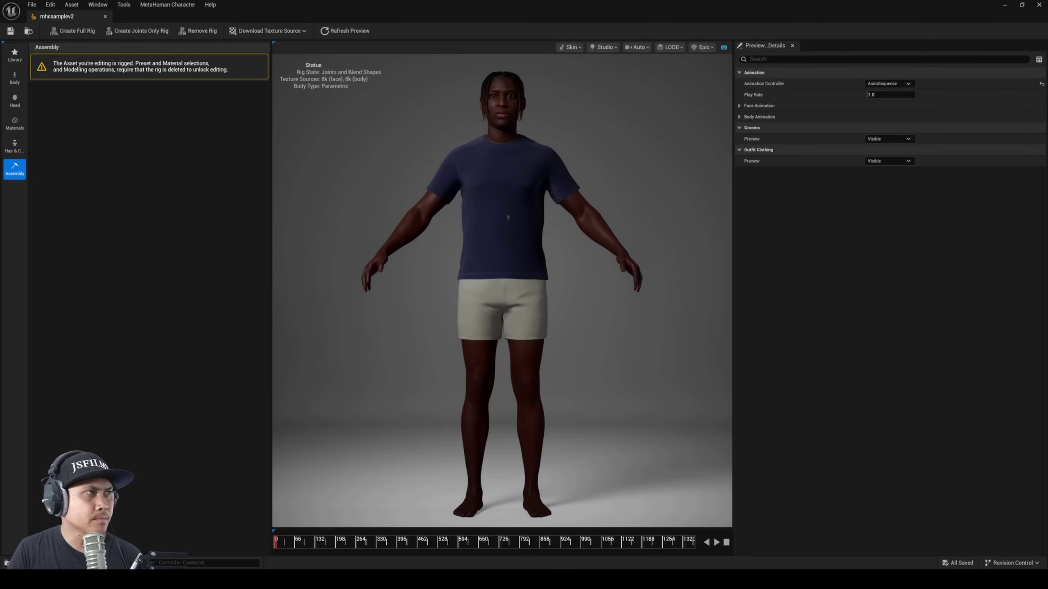
{"action": "left_click", "coordinate": [14, 78]}
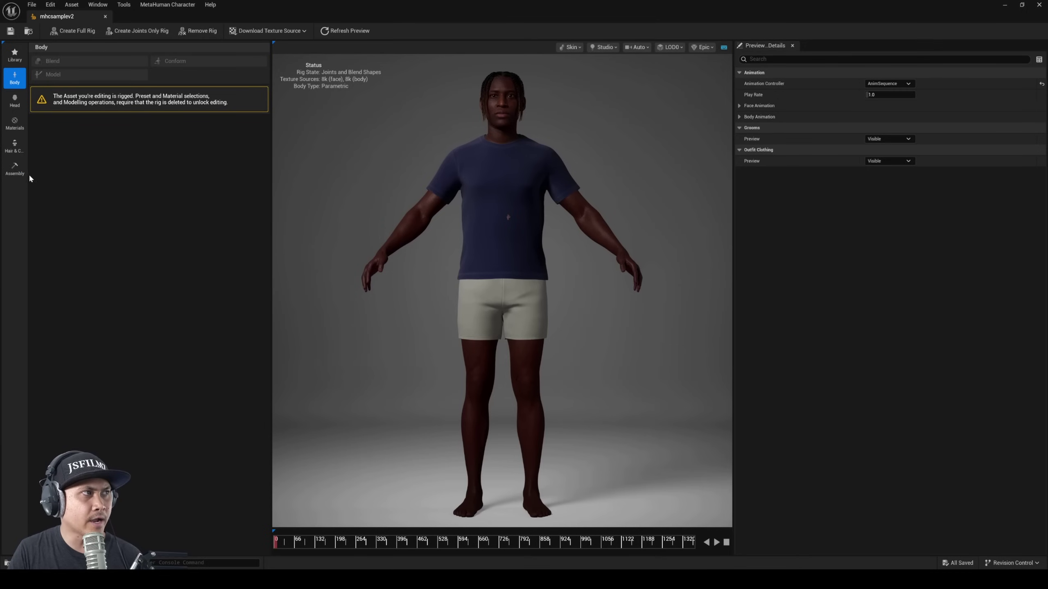
{"action": "left_click", "coordinate": [17, 169]}
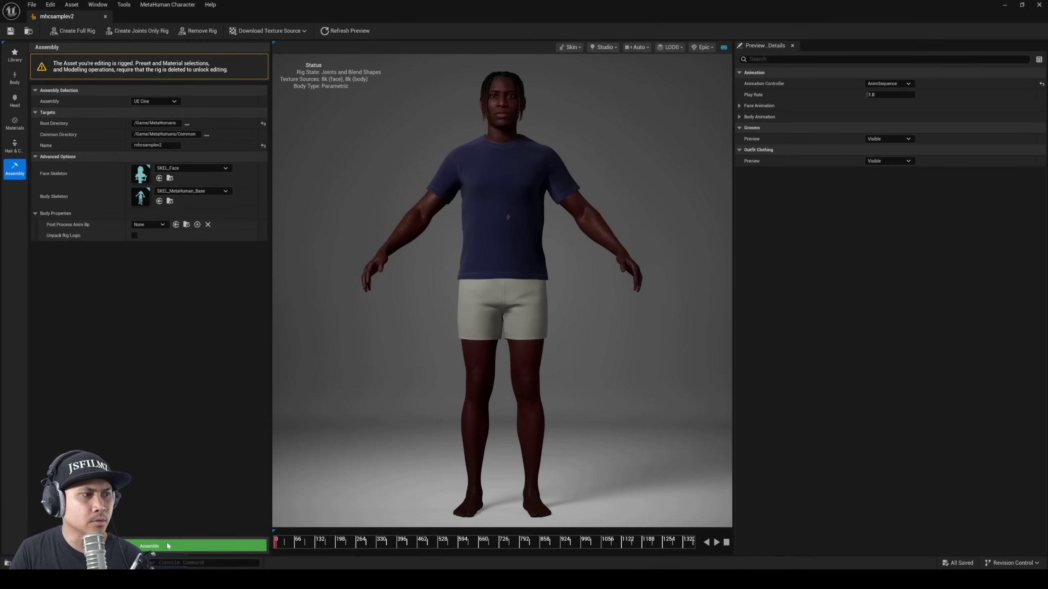
{"action": "left_click", "coordinate": [167, 546]}
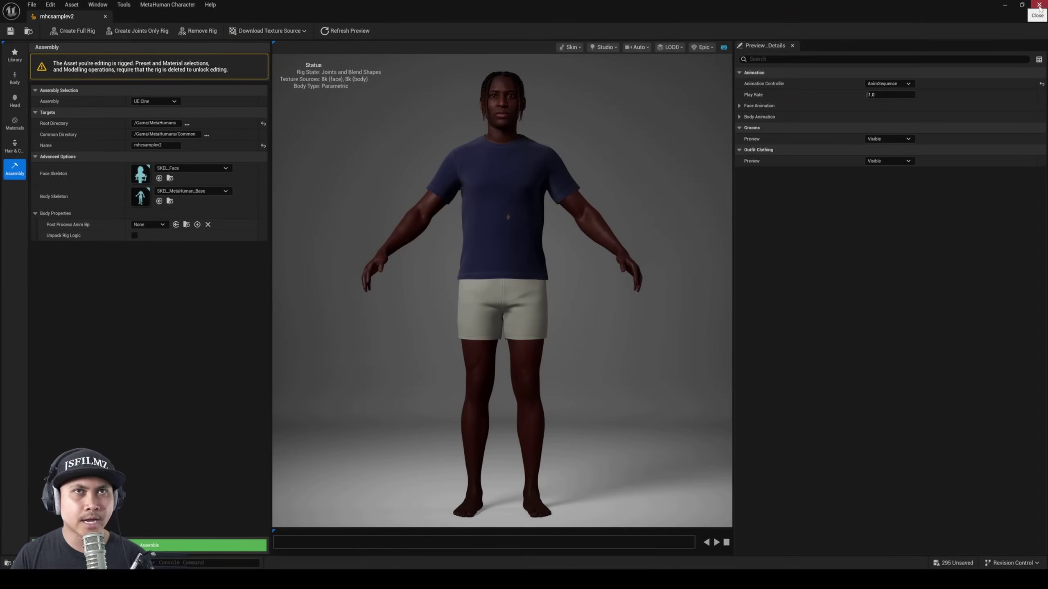
Step: Close the character editor and place the BP_mhcsamplev2 blueprint from the MetaHumans content folder into the red lantern level
{"action": "left_click", "coordinate": [1039, 6]}
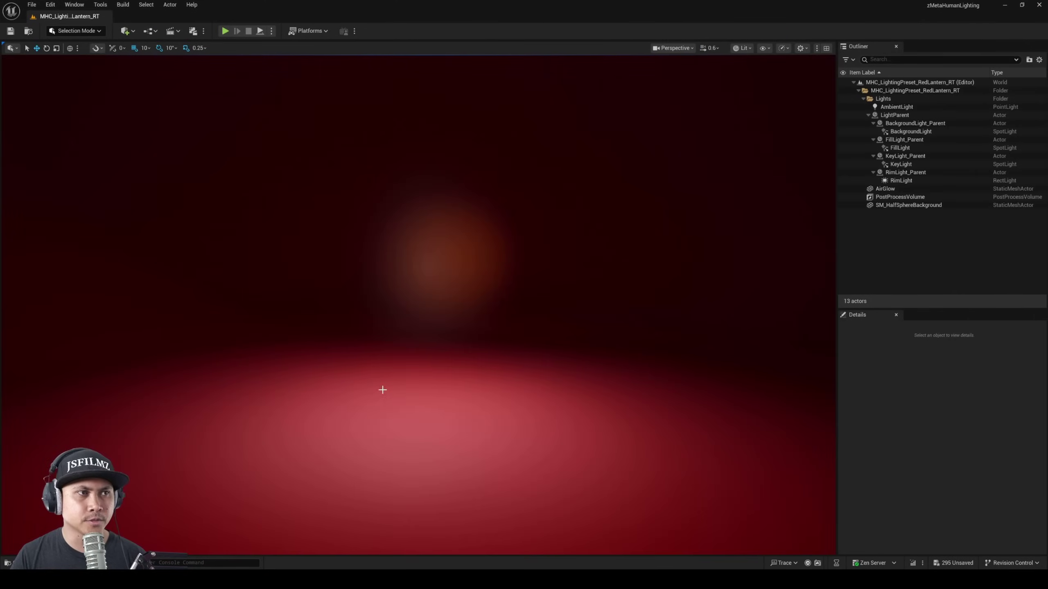
{"action": "mouse_move", "coordinate": [383, 388]}
{"action": "right_mouse_down"}
{"action": "mouse_move", "coordinate": [383, 367]}
{"action": "mouse_move", "coordinate": [379, 390]}
{"action": "right_mouse_up"}
{"action": "scroll", "coordinate": [380, 391], "scroll_direction": "down", "scroll_amount": 2}
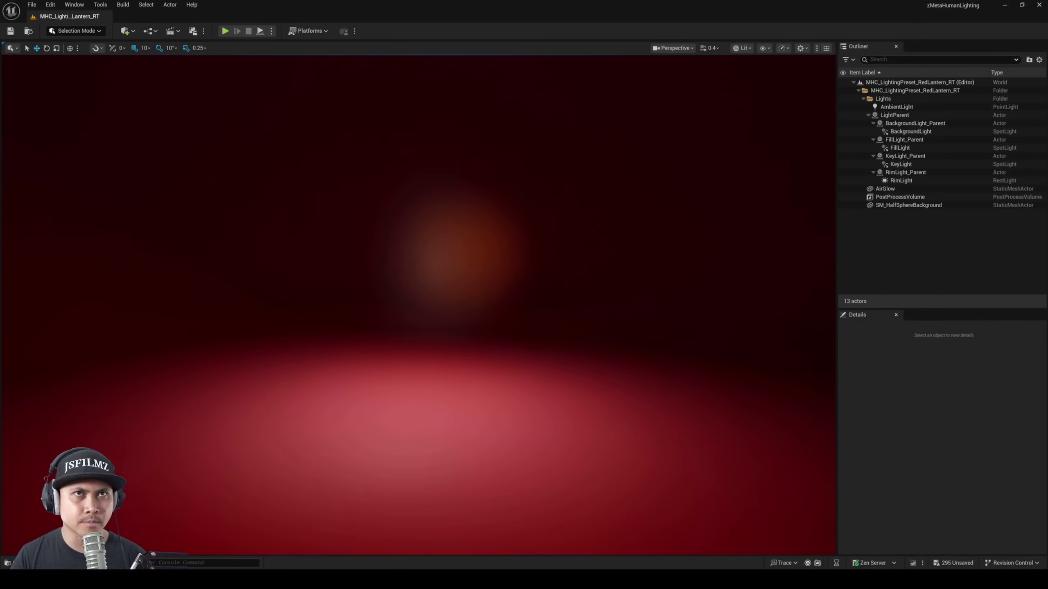
{"action": "key", "text": "ctrl+space"}
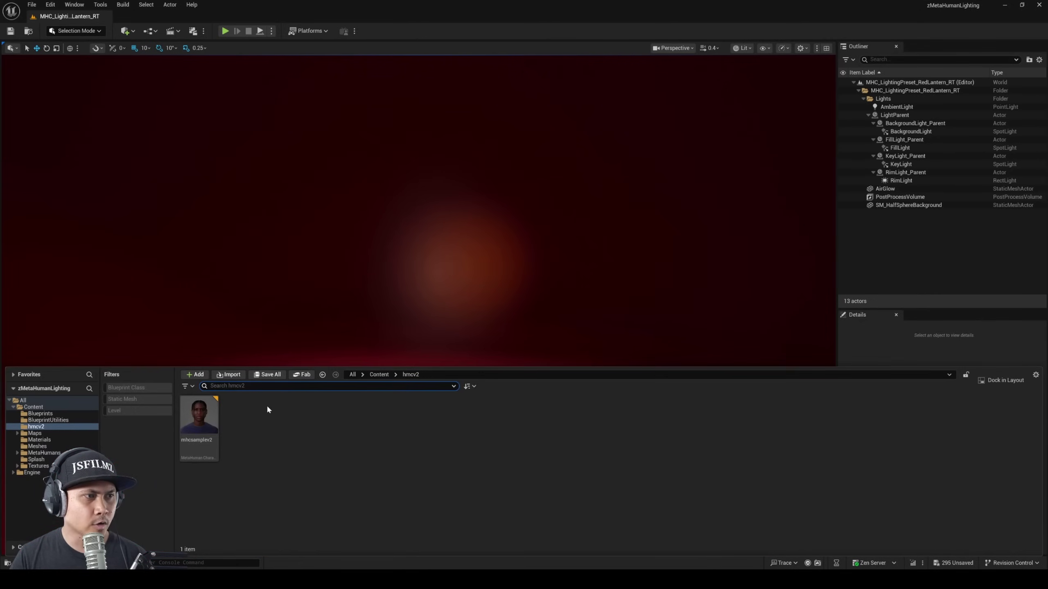
{"action": "left_click", "coordinate": [44, 453]}
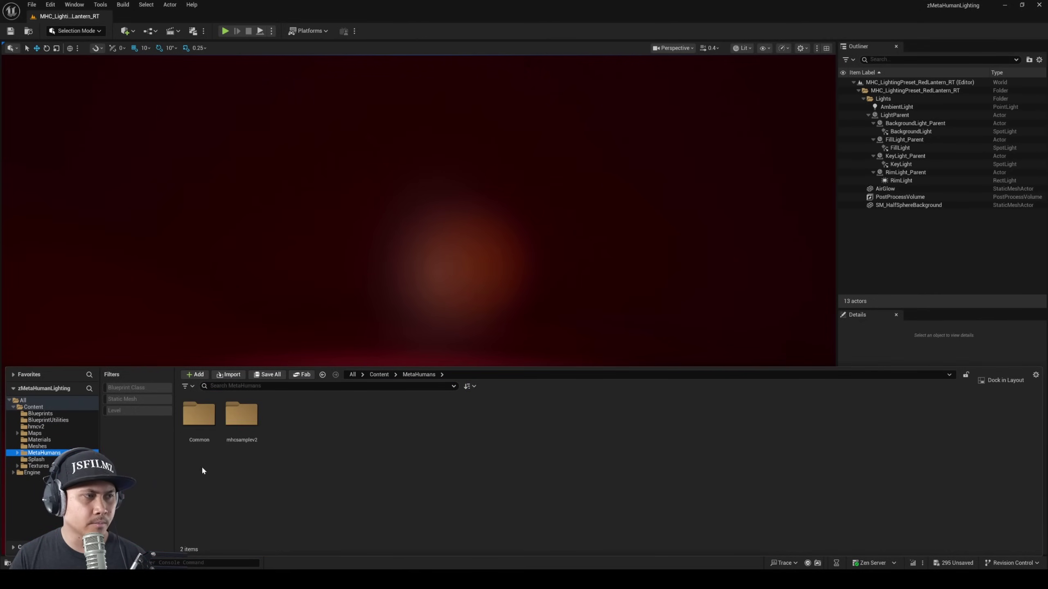
{"action": "left_click", "coordinate": [137, 388]}
{"action": "right_click_drag", "start_coordinate": [325, 253], "coordinate": [362, 301]}
{"action": "key", "text": "ctrl+space"}
{"action": "left_click_drag", "start_coordinate": [203, 421], "coordinate": [307, 338]}
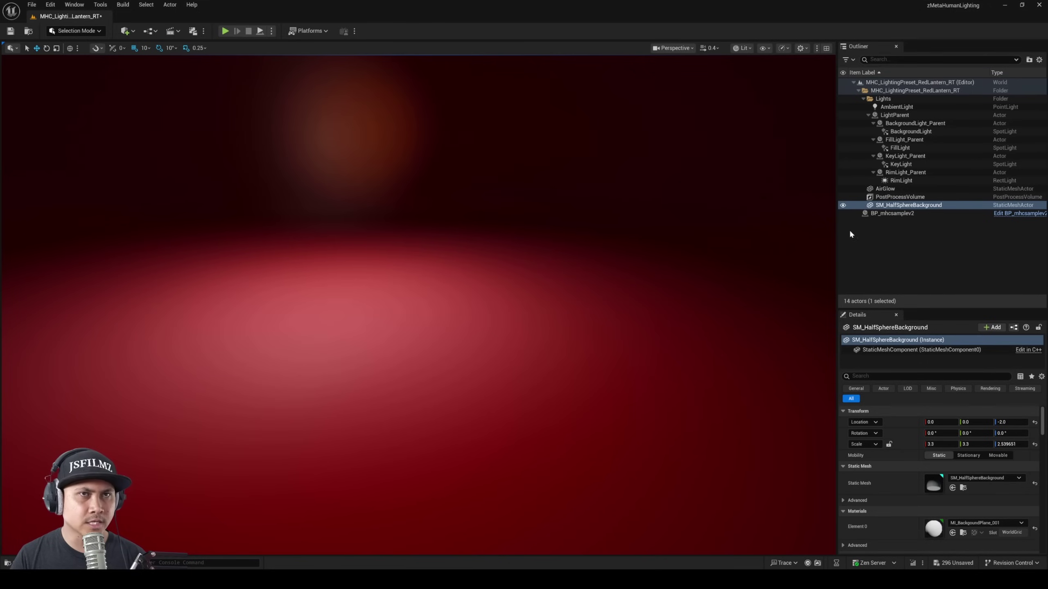
Step: Reset BP_mhcsamplev2's location to 0, 0, 0 and frame its face in the viewport
{"action": "left_click", "coordinate": [883, 213]}
{"action": "left_click", "coordinate": [1034, 424]}
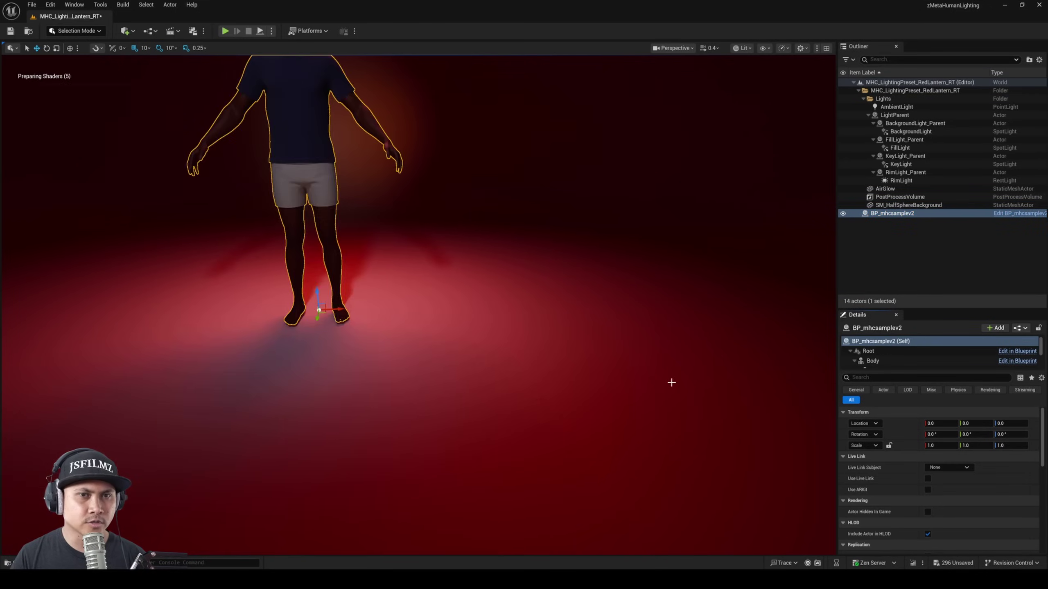
{"action": "right_click_drag", "start_coordinate": [554, 358], "coordinate": [552, 357]}
{"action": "key", "text": "g"}
{"action": "key", "text": "w"}
{"action": "scroll", "coordinate": [553, 357], "scroll_direction": "down", "scroll_amount": 1}
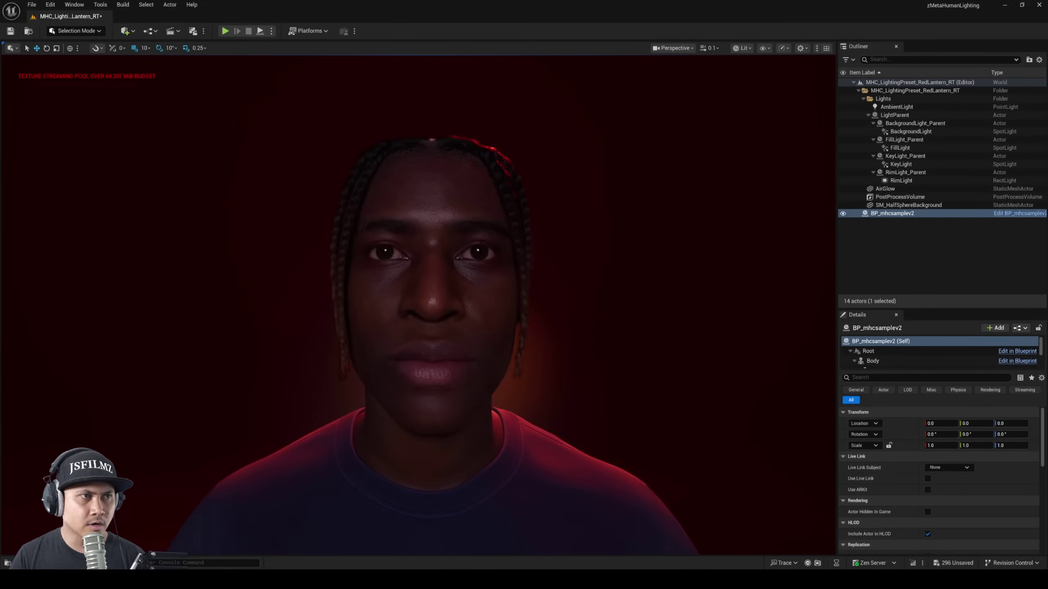
Step: Add a level sequence to the level and save it under the default name
{"action": "left_click", "coordinate": [170, 30]}
{"action": "left_click", "coordinate": [205, 53]}
{"action": "left_click", "coordinate": [706, 410]}
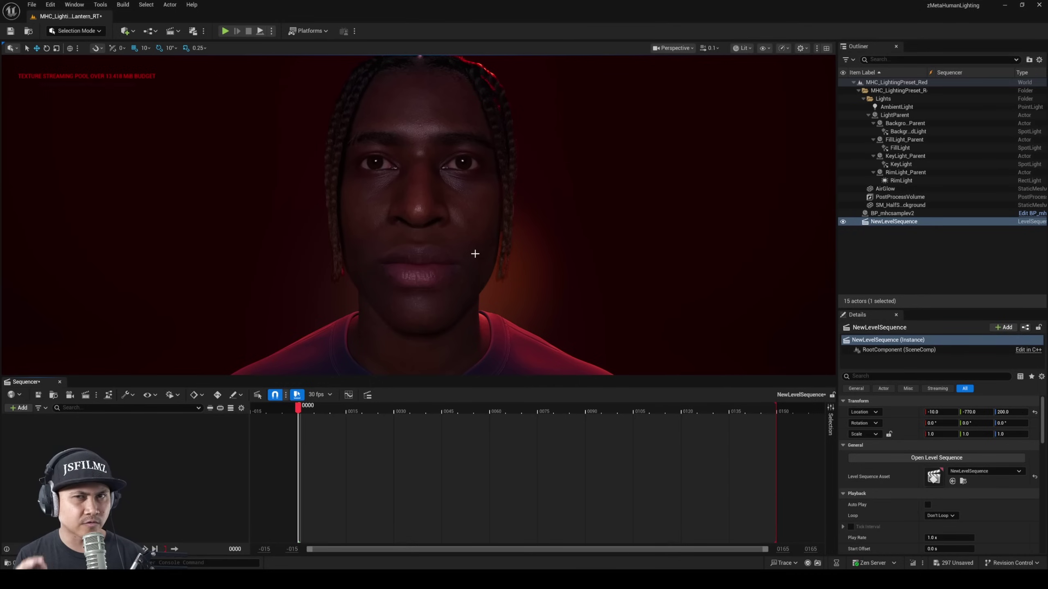
Step: Add the BP_mhcsamplev2 character to the level sequence as an actor track
{"action": "left_click", "coordinate": [437, 263]}
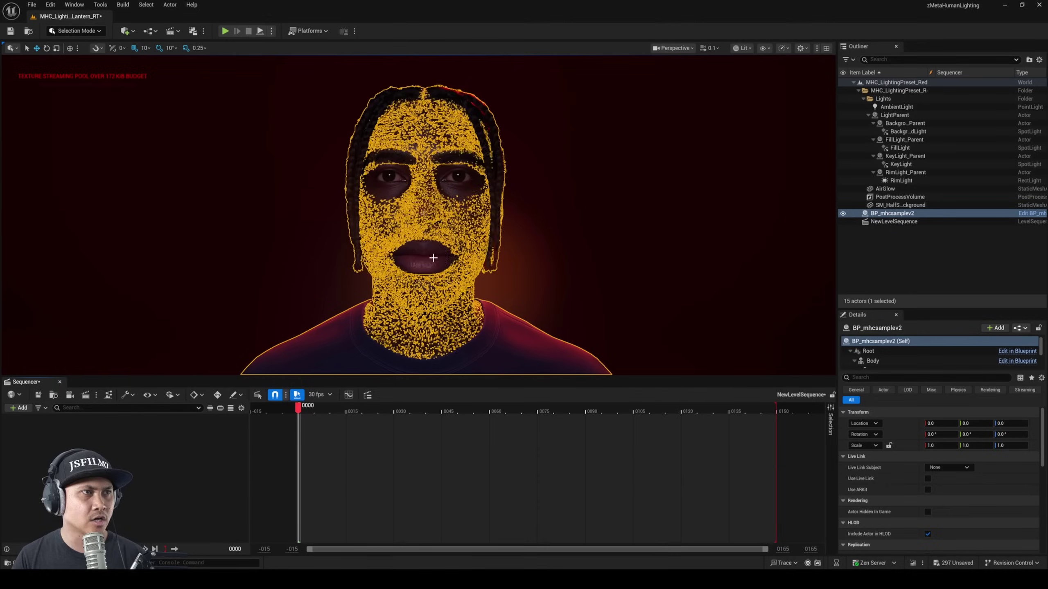
{"action": "left_click", "coordinate": [18, 408]}
{"action": "mouse_move", "coordinate": [83, 249]}
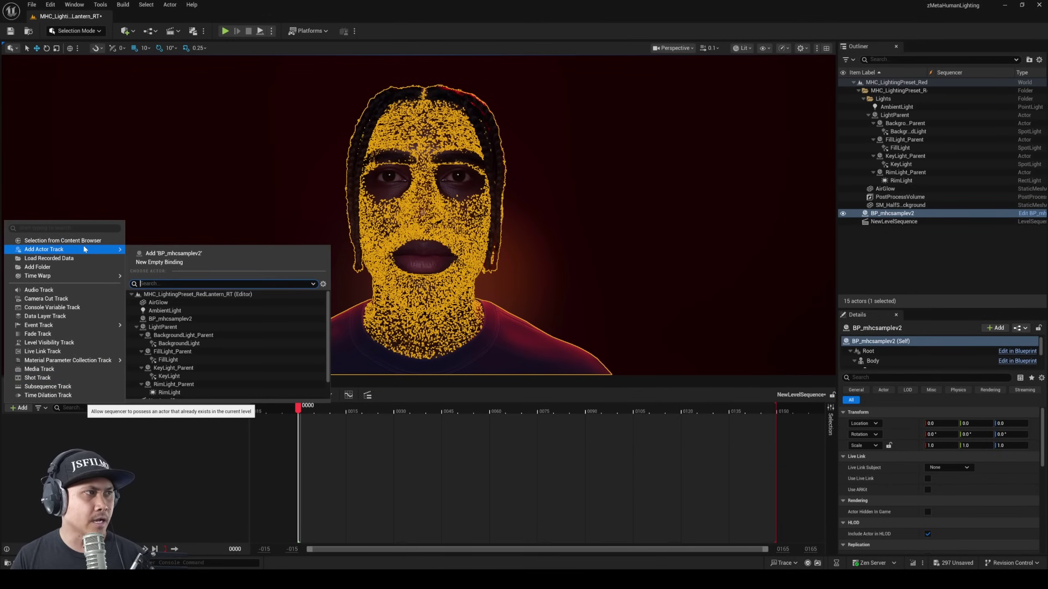
{"action": "left_click", "coordinate": [174, 253]}
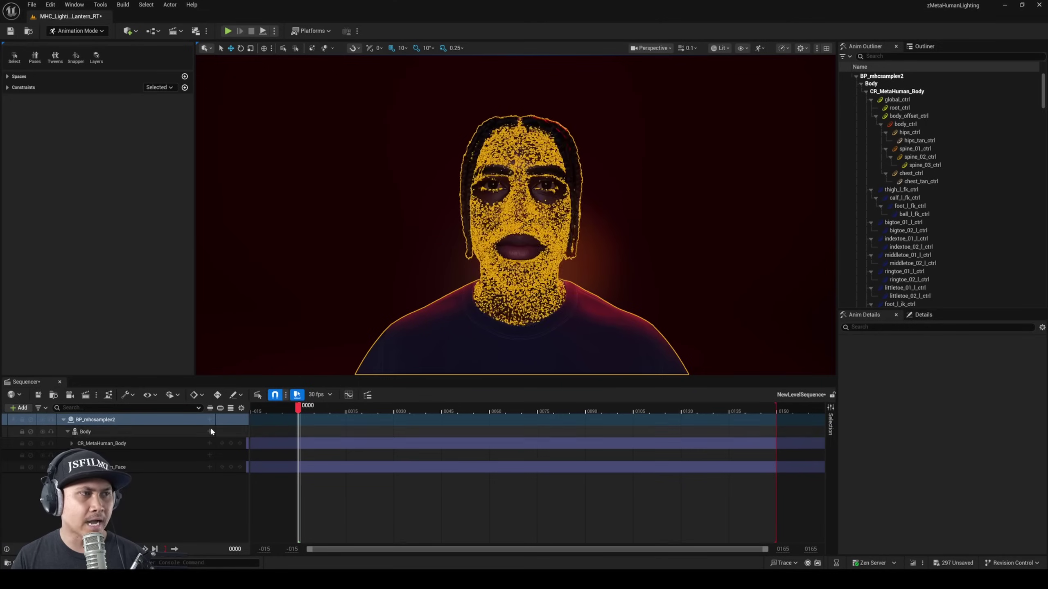
Step: Import the face gymnastics FBX from the Downloads folder onto the face control rig, using a control mapping preset
{"action": "right_click", "coordinate": [101, 467]}
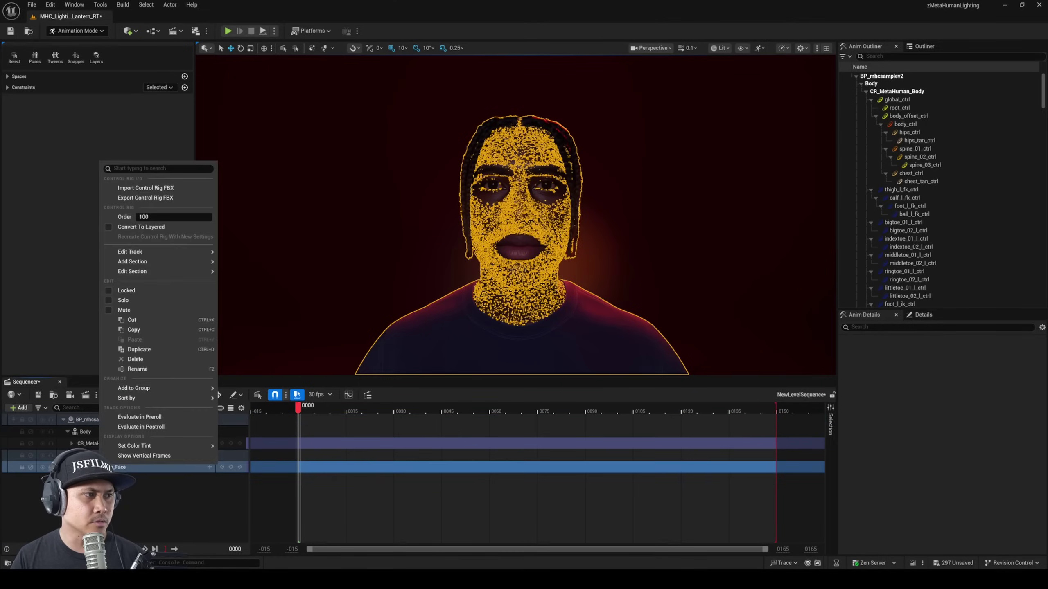
{"action": "left_click", "coordinate": [143, 189]}
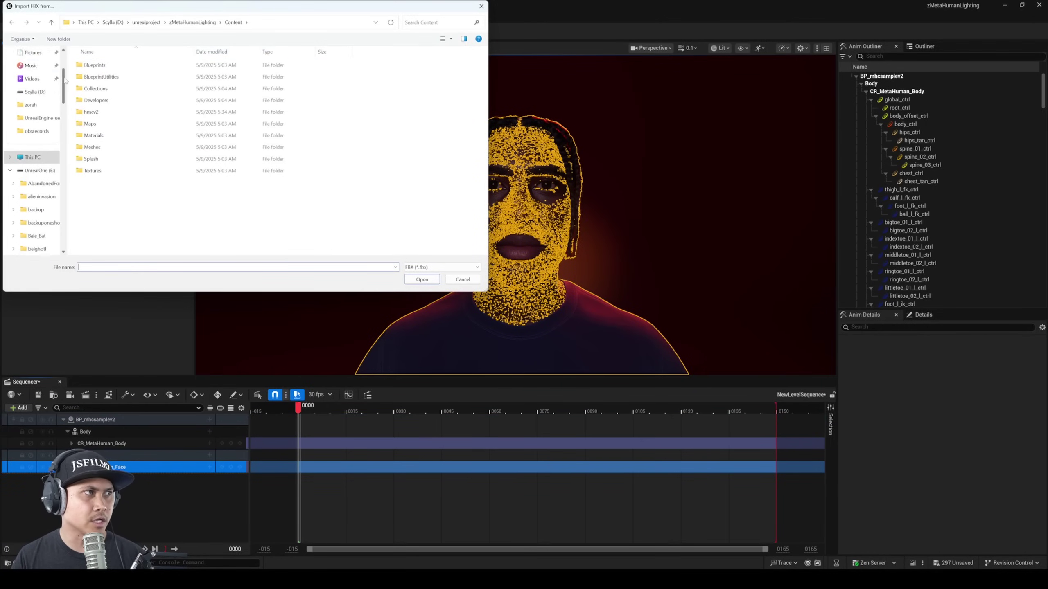
{"action": "left_click_drag", "start_coordinate": [65, 73], "coordinate": [64, 71]}
{"action": "left_click", "coordinate": [36, 53]}
{"action": "double_click", "coordinate": [109, 103]}
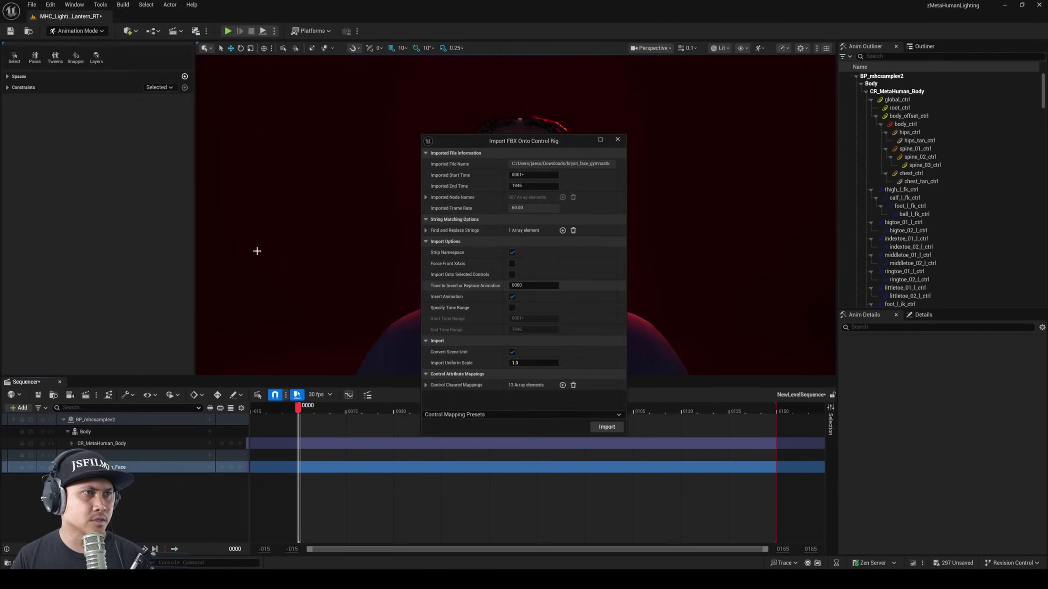
{"action": "left_click", "coordinate": [458, 414]}
{"action": "left_click", "coordinate": [458, 437]}
{"action": "left_click", "coordinate": [607, 427]}
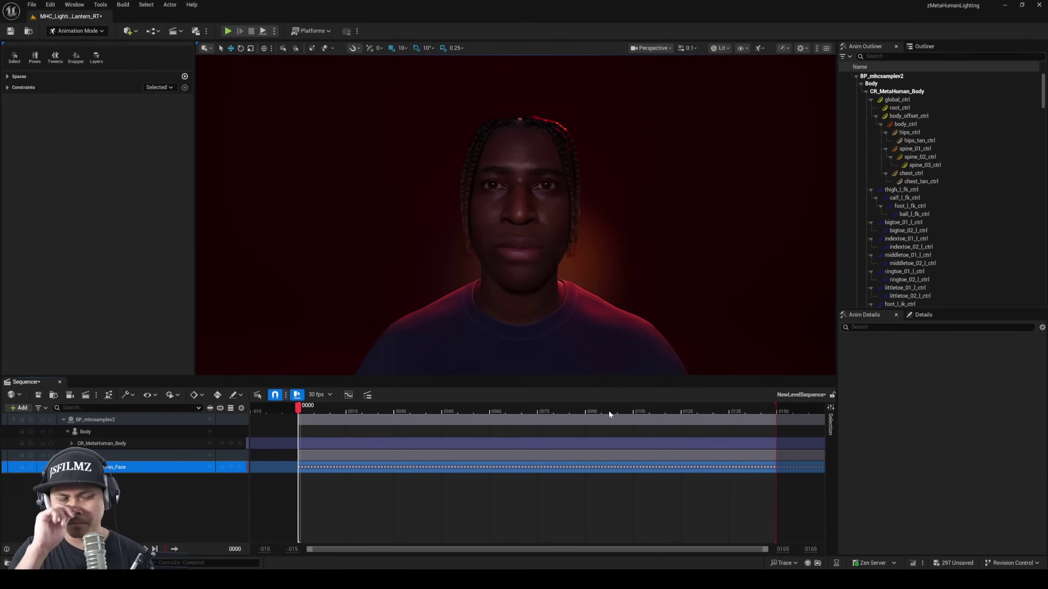
Step: Extend the sequence's playback range to the end of the imported face animation
{"action": "scroll", "coordinate": [642, 469], "scroll_direction": "down", "scroll_amount": 7, "text": "ctrl"}
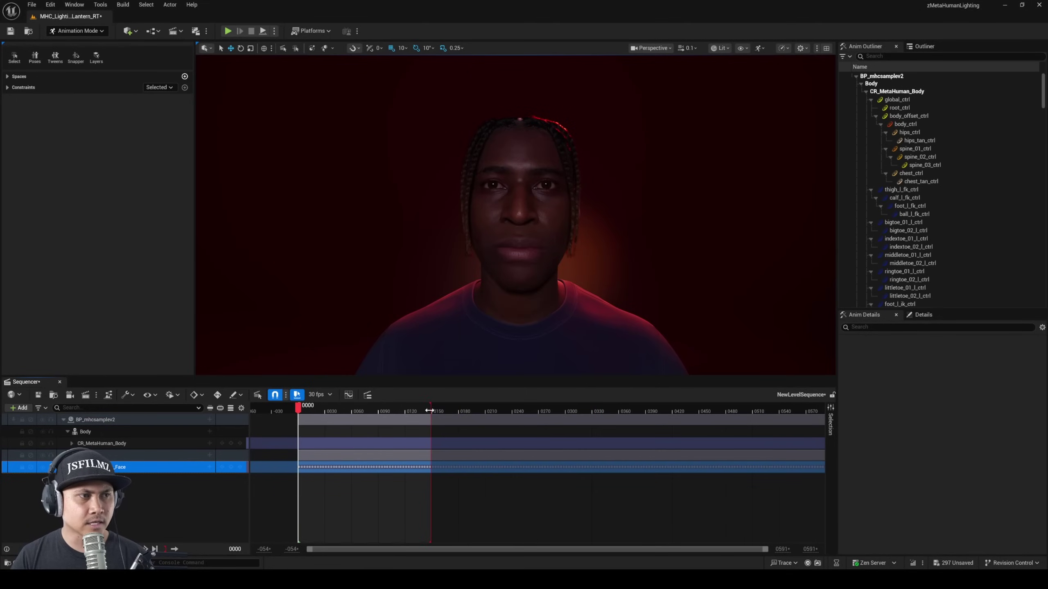
{"action": "left_click_drag", "start_coordinate": [429, 410], "coordinate": [733, 410]}
{"action": "scroll", "coordinate": [685, 438], "scroll_direction": "down", "scroll_amount": 5, "text": "ctrl"}
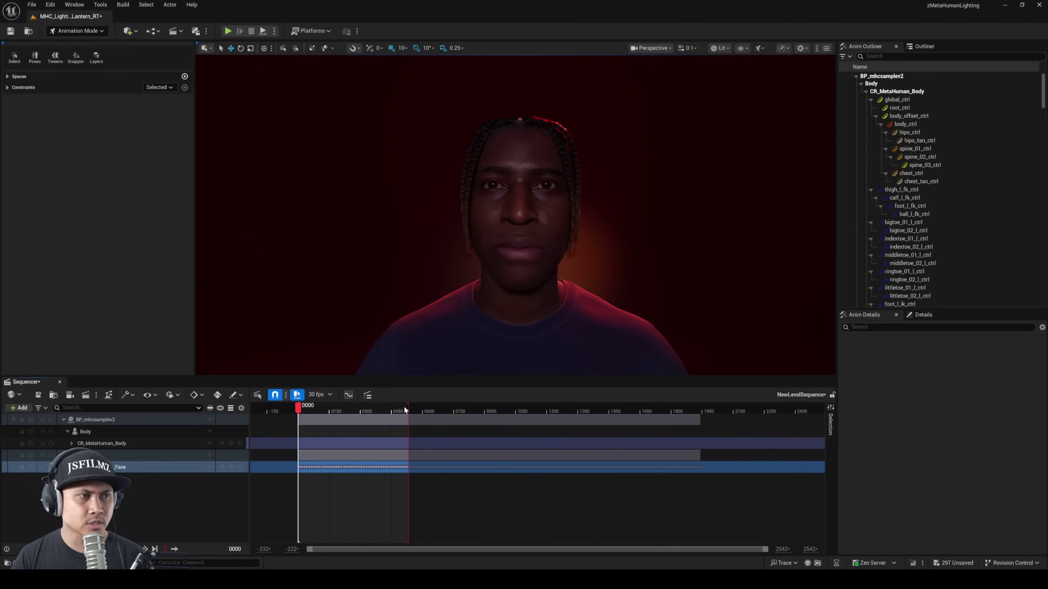
{"action": "left_click_drag", "start_coordinate": [404, 409], "coordinate": [698, 410]}
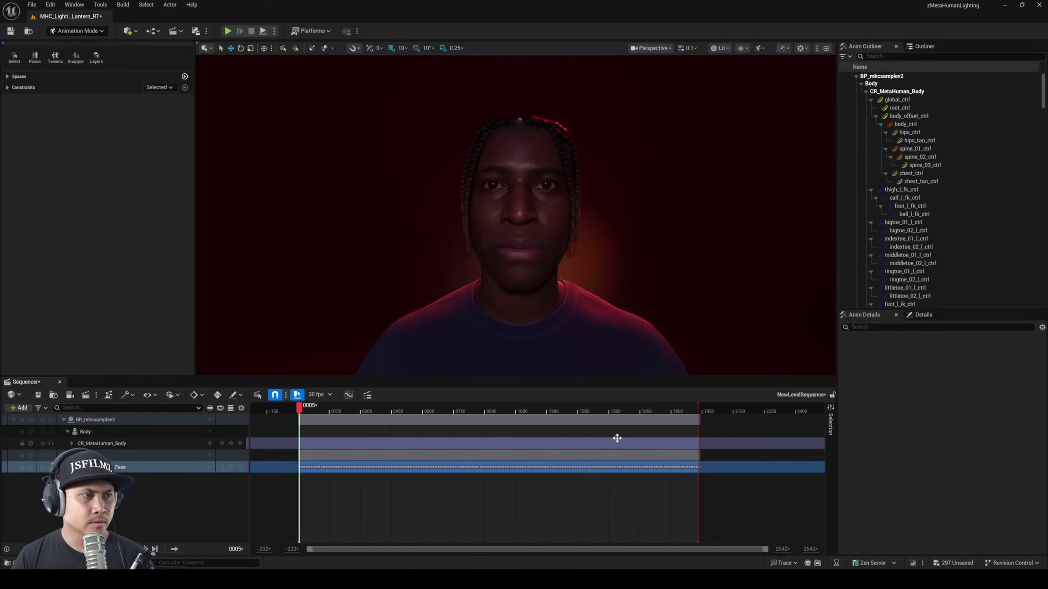
Step: Play the face animation, enlarge the viewport and review the facial expressions around frame 695
{"action": "key", "text": "space"}
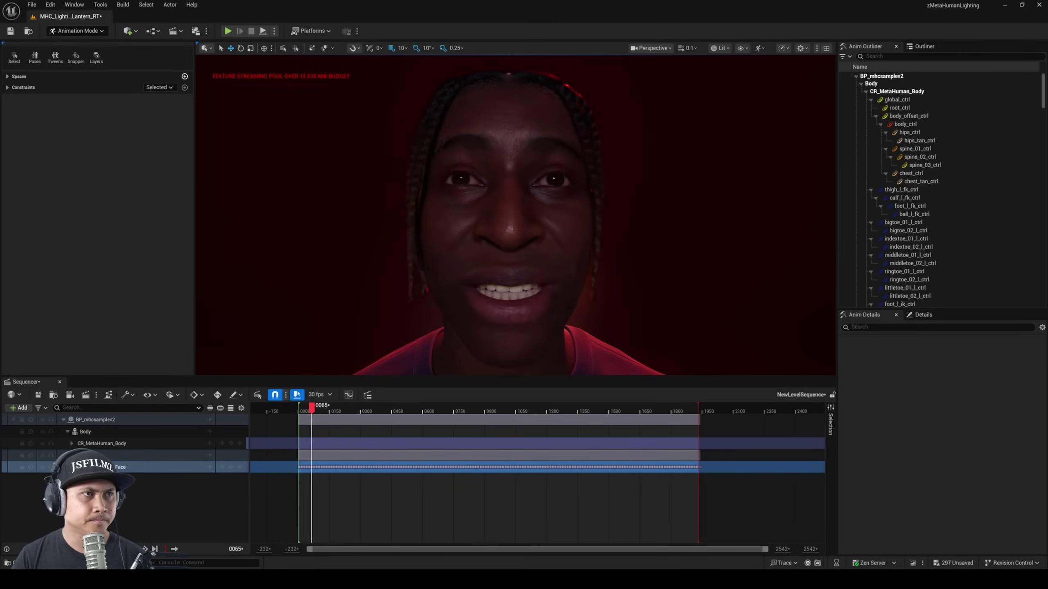
{"action": "left_click_drag", "start_coordinate": [577, 377], "coordinate": [589, 488]}
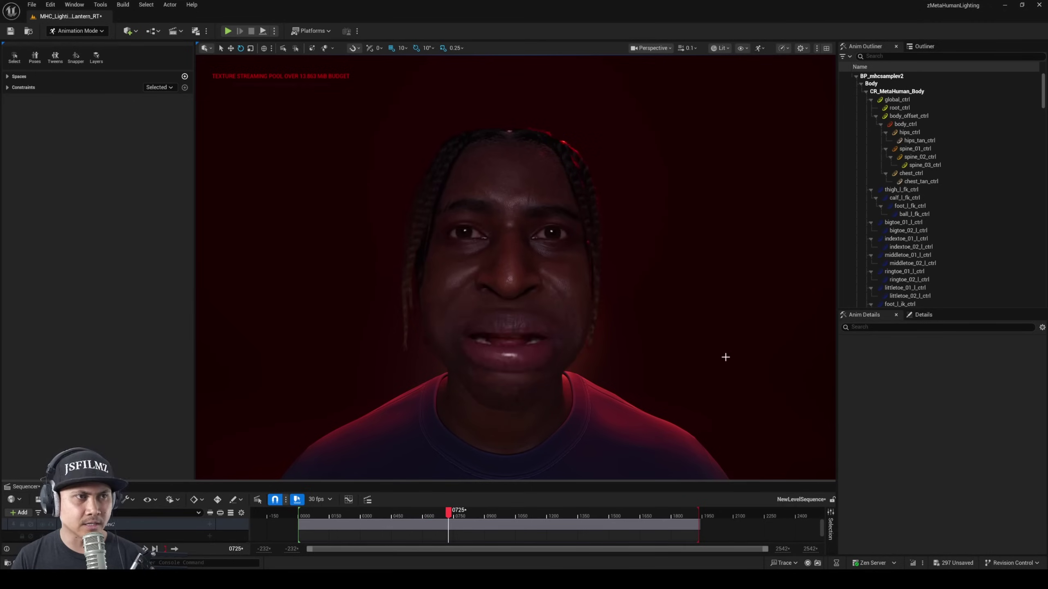
{"action": "left_click", "coordinate": [441, 512]}
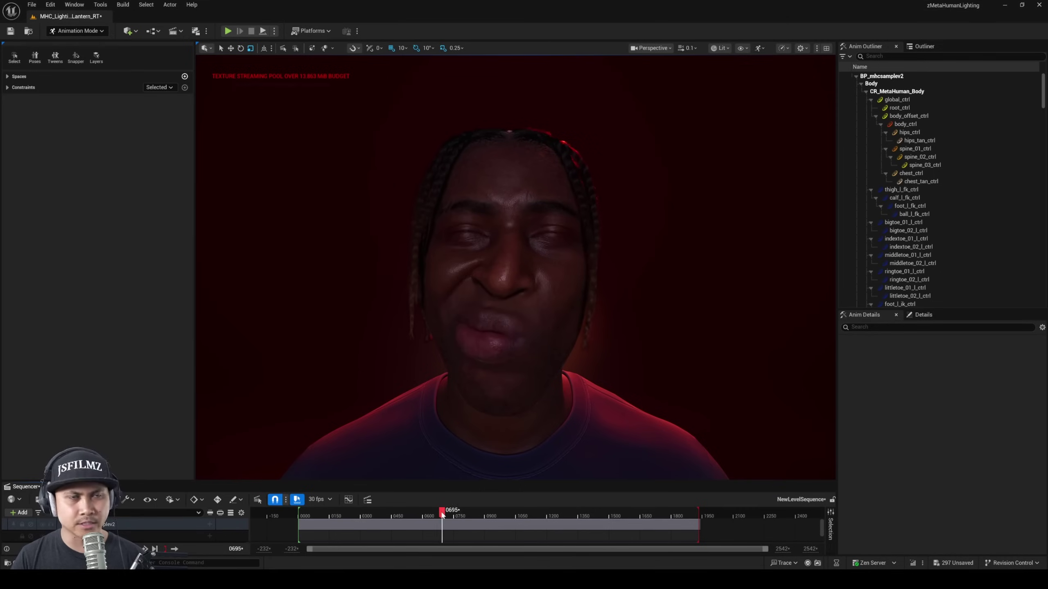
{"action": "left_click", "coordinate": [436, 511]}
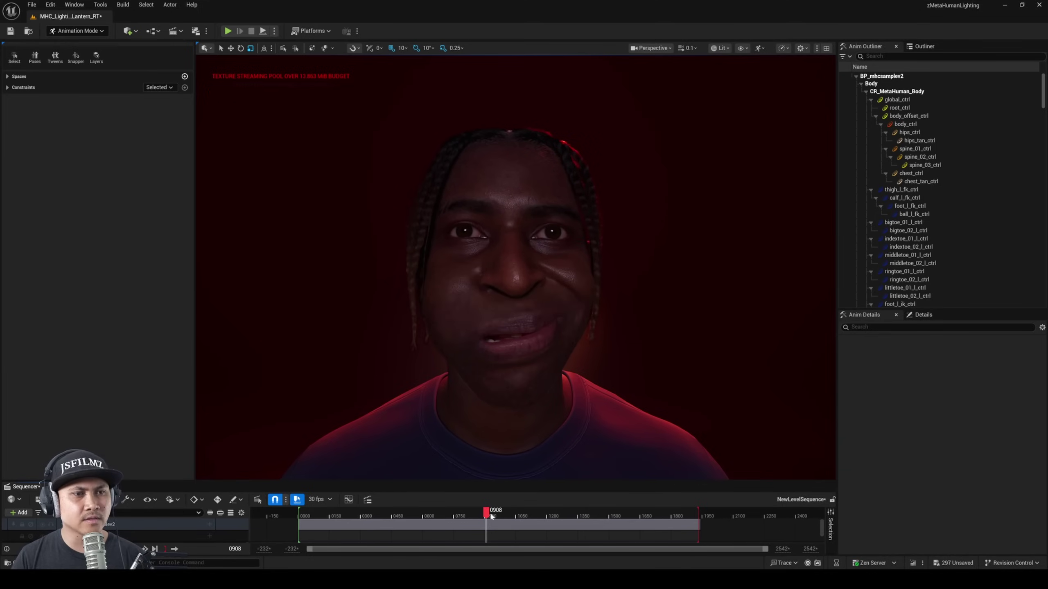
Step: Scrub from about frame 908 to 1474 and back to about frame 403 to examine the mouth, teeth and facial deformation
{"action": "left_click_drag", "start_coordinate": [491, 514], "coordinate": [569, 513]}
{"action": "right_click_drag", "start_coordinate": [569, 372], "coordinate": [544, 322]}
{"action": "right_click_drag", "start_coordinate": [588, 432], "coordinate": [588, 431]}
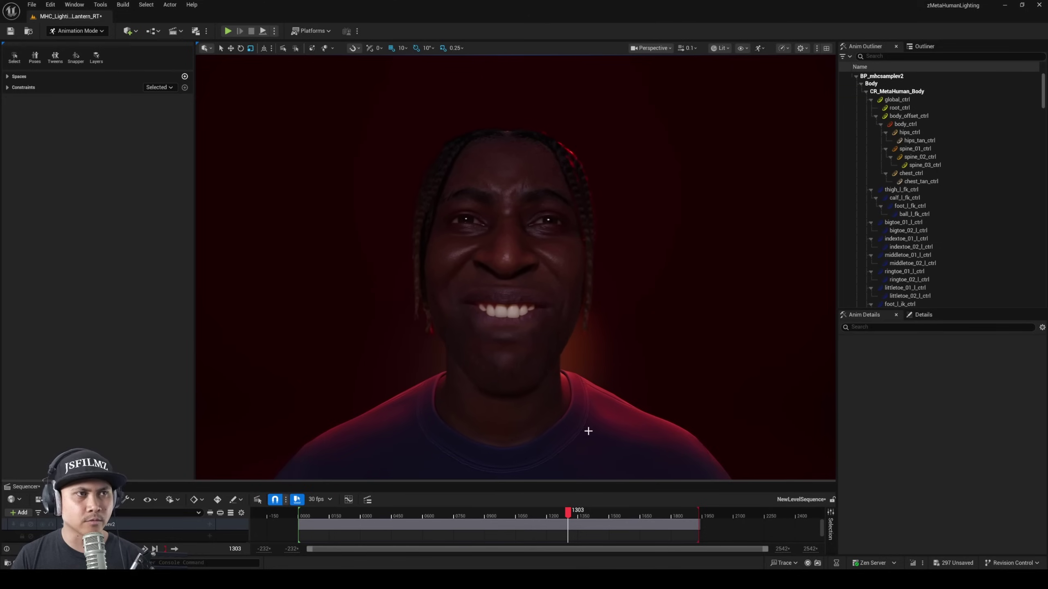
{"action": "left_click", "coordinate": [570, 514]}
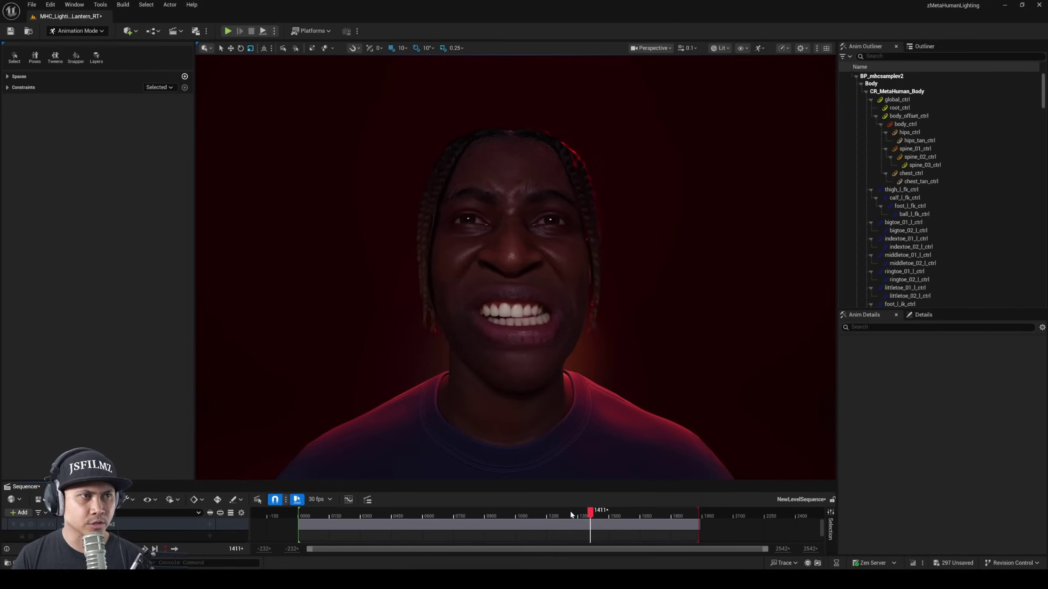
{"action": "left_click", "coordinate": [598, 517]}
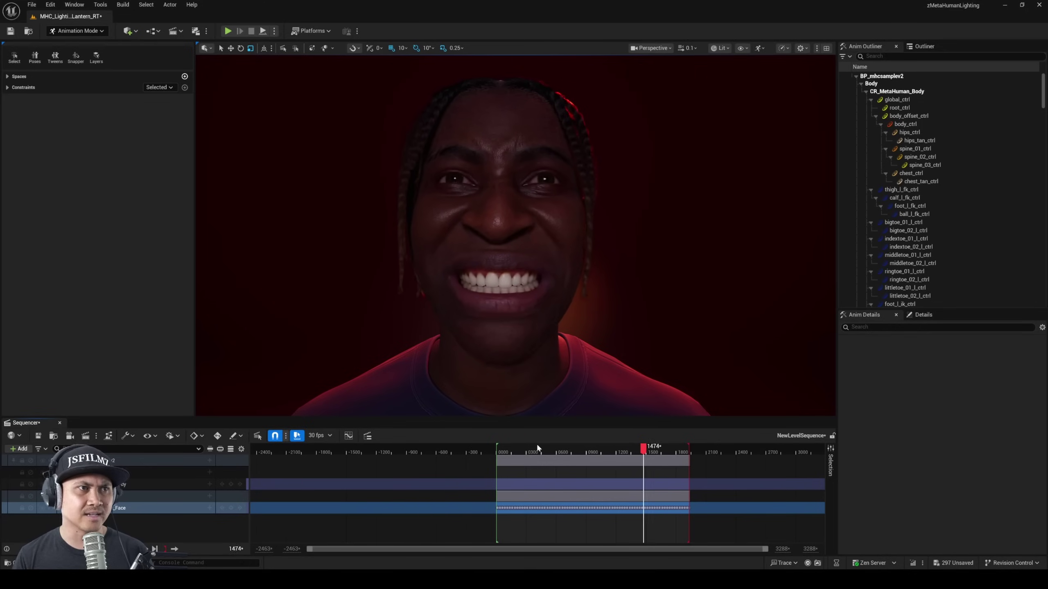
{"action": "left_click", "coordinate": [536, 442]}
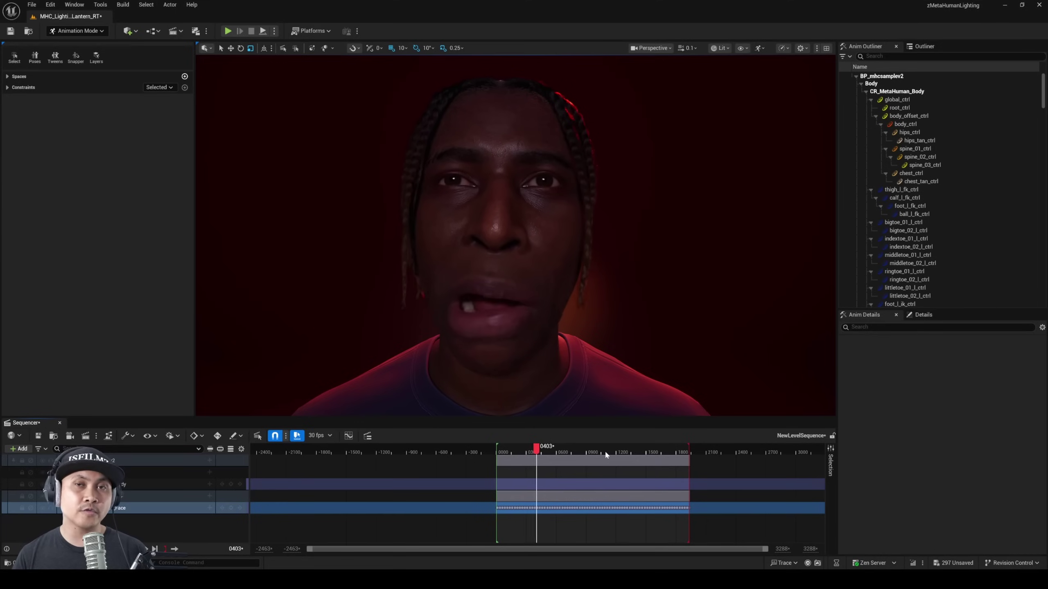